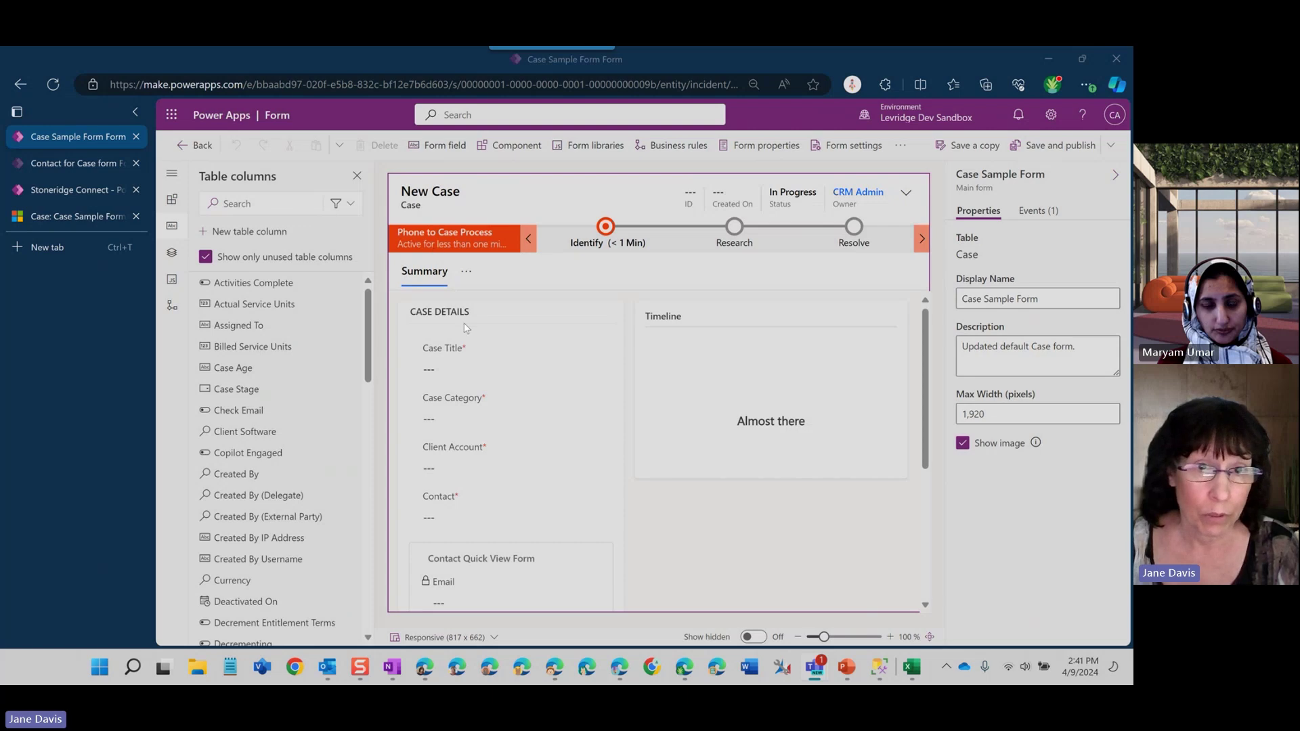
Review the Contact Quick View Form and Form Component Control sections of the Case Sample Form, and the related Contact for Case form.
scroll(474, 333, "up", 1)
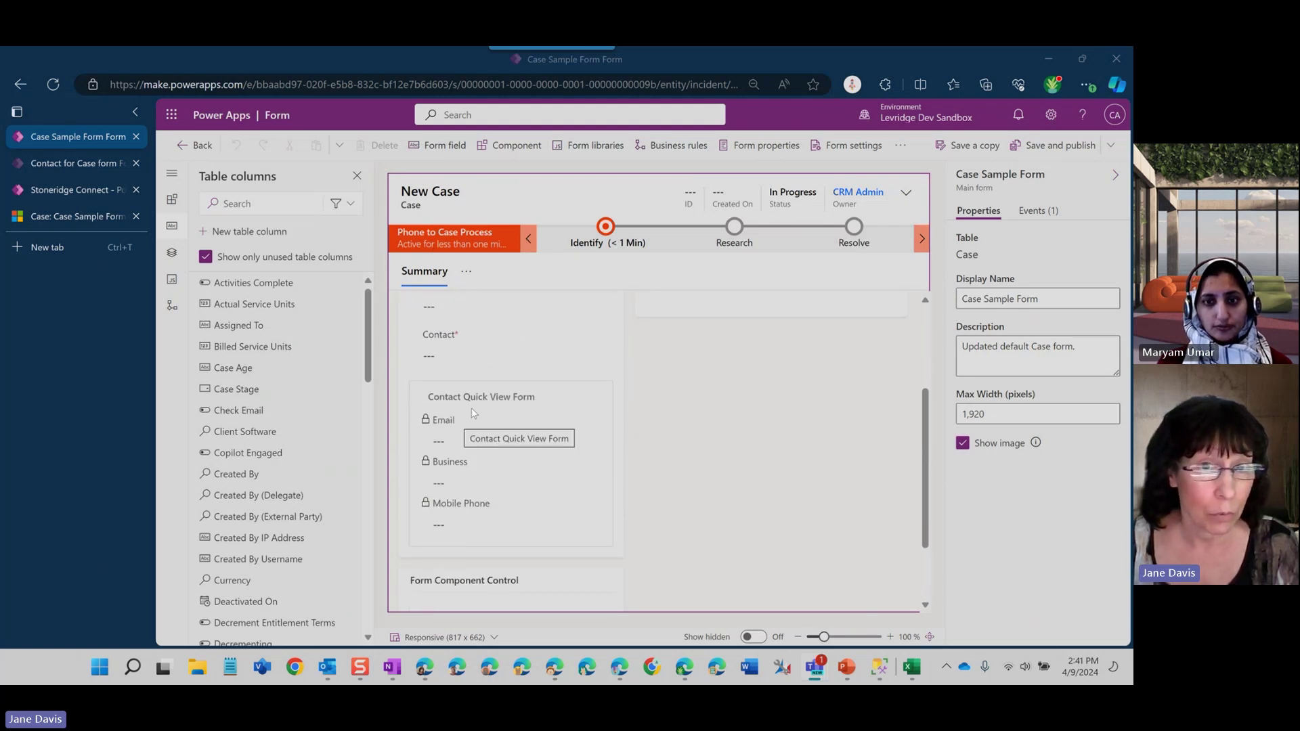
scroll(518, 423, "down", 3)
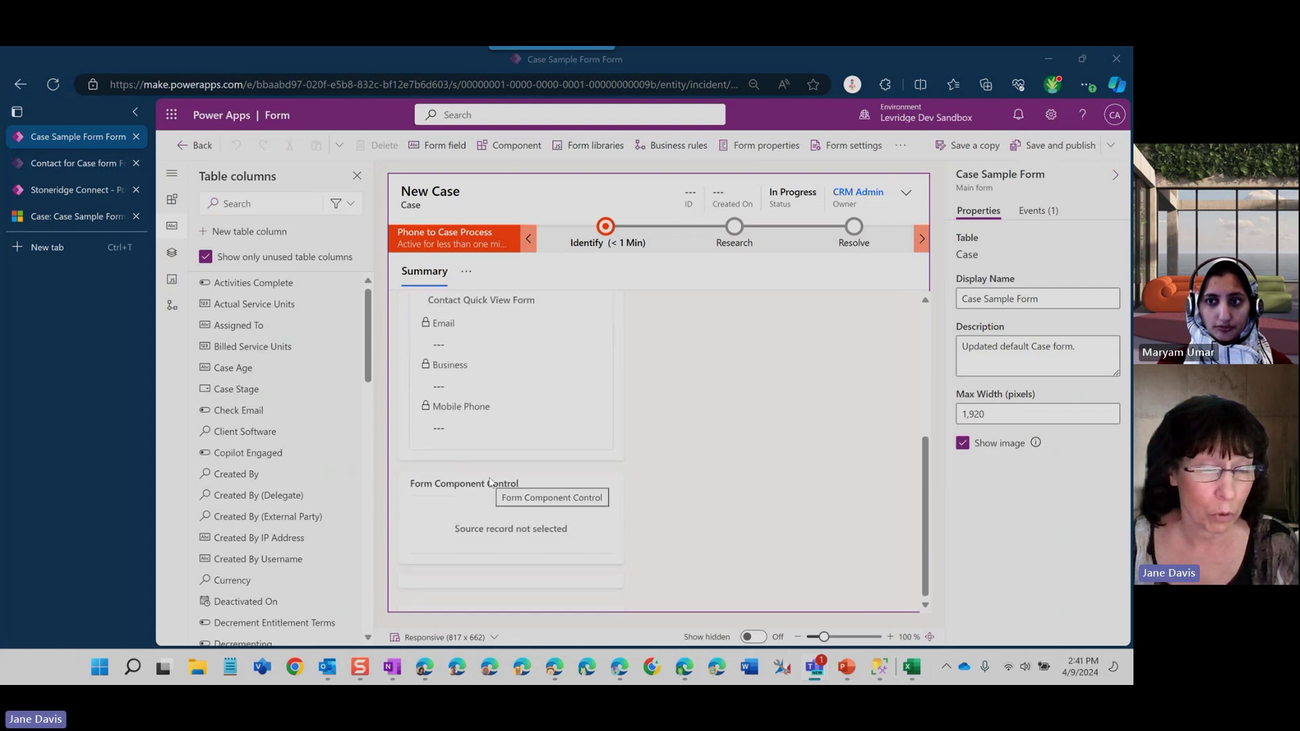
scroll(491, 485, "up", 3)
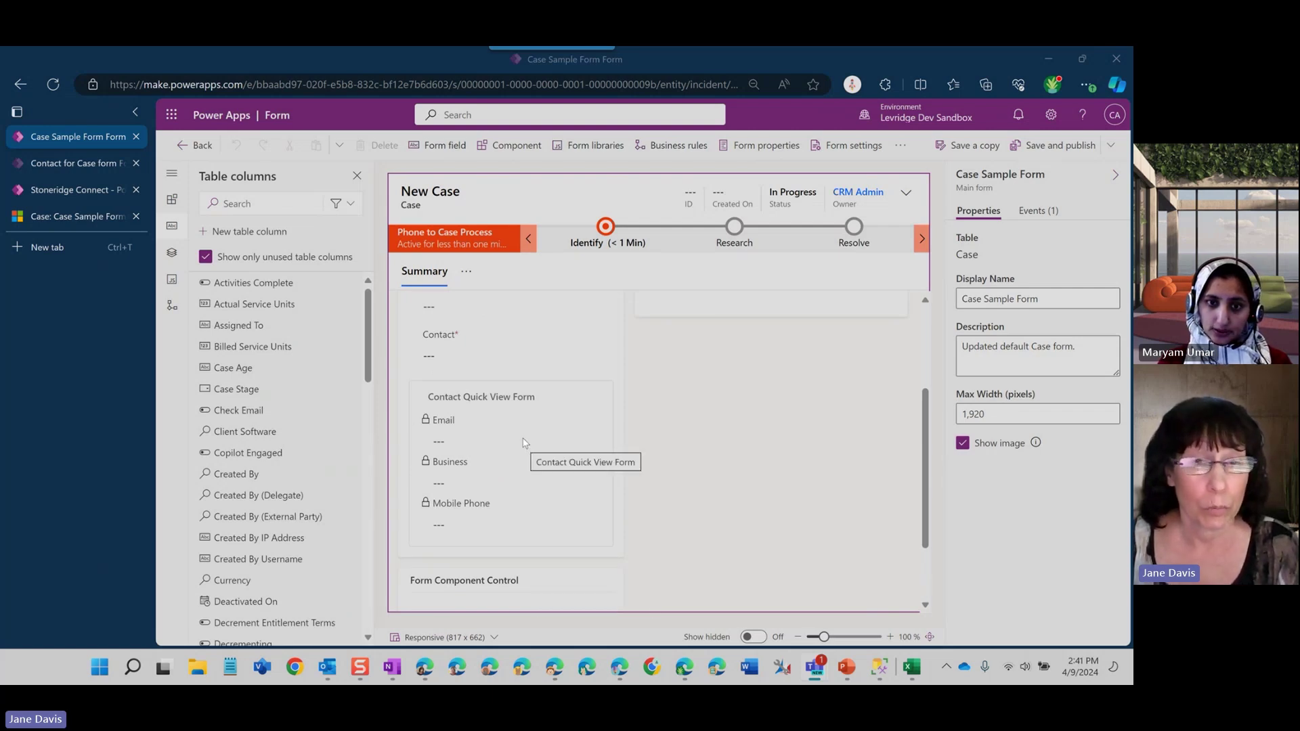
scroll(524, 443, "down", 1)
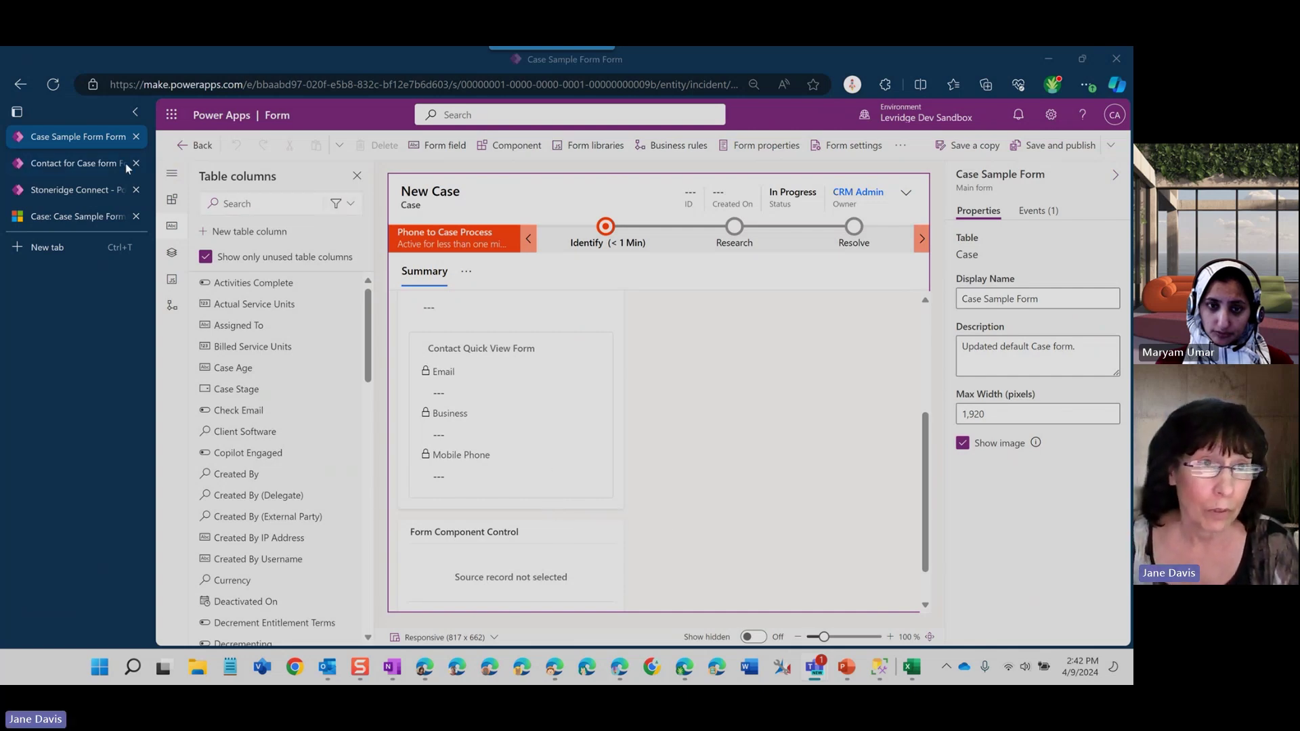
left_click(106, 167)
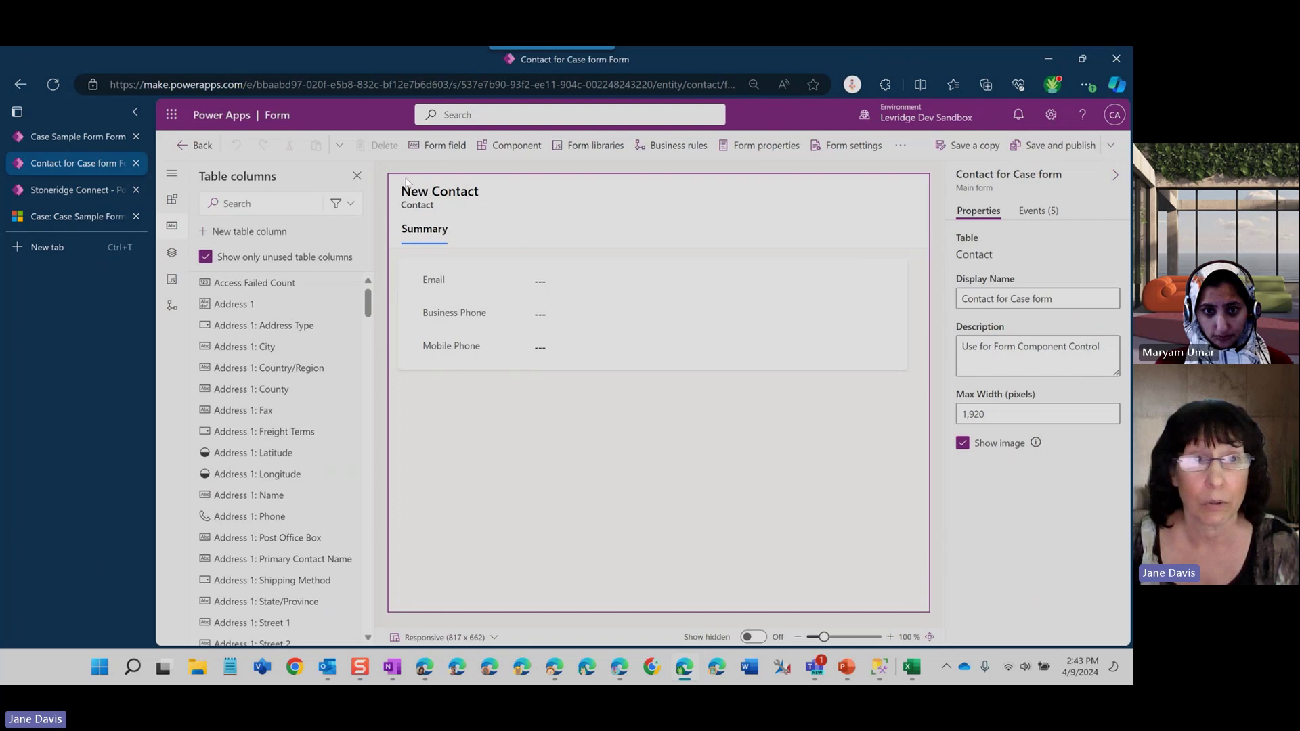
left_click(83, 140)
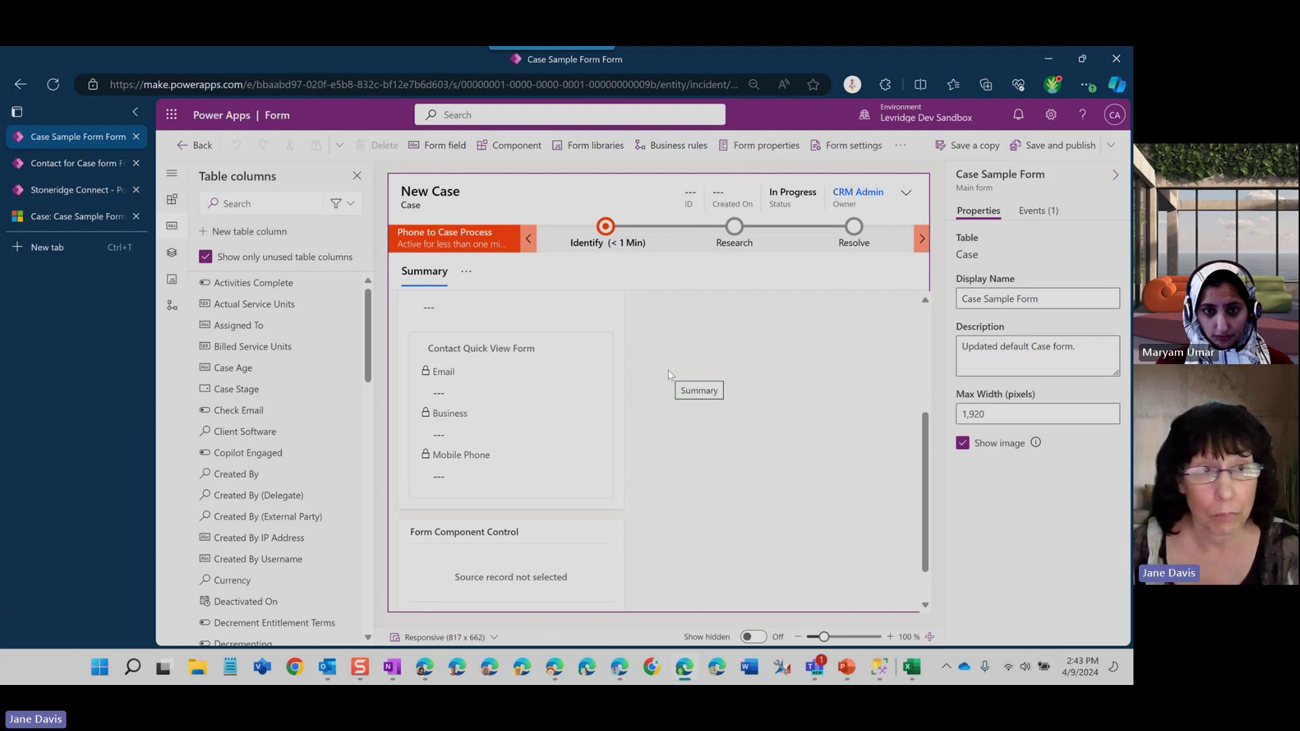
Check which case and contact forms are included in the Stoneridge Connect app, and view the Sample Case record.
left_click(95, 188)
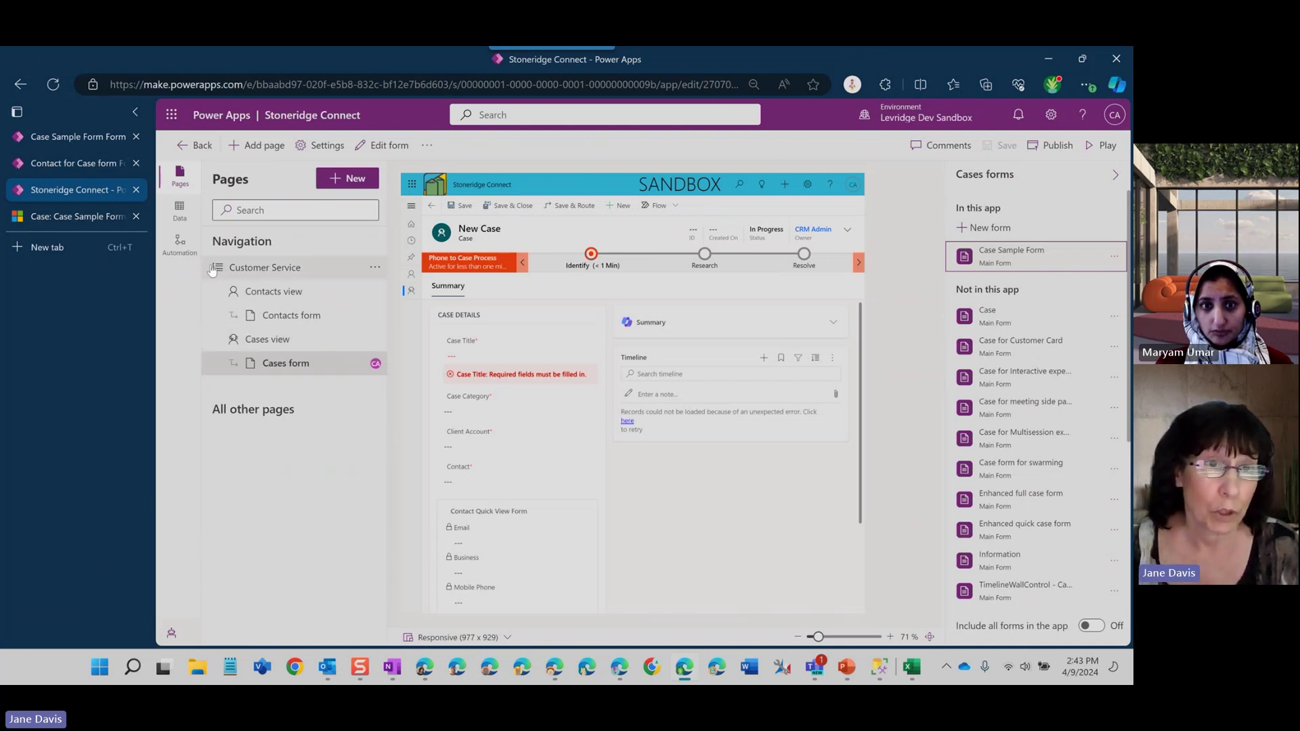
left_click(292, 366)
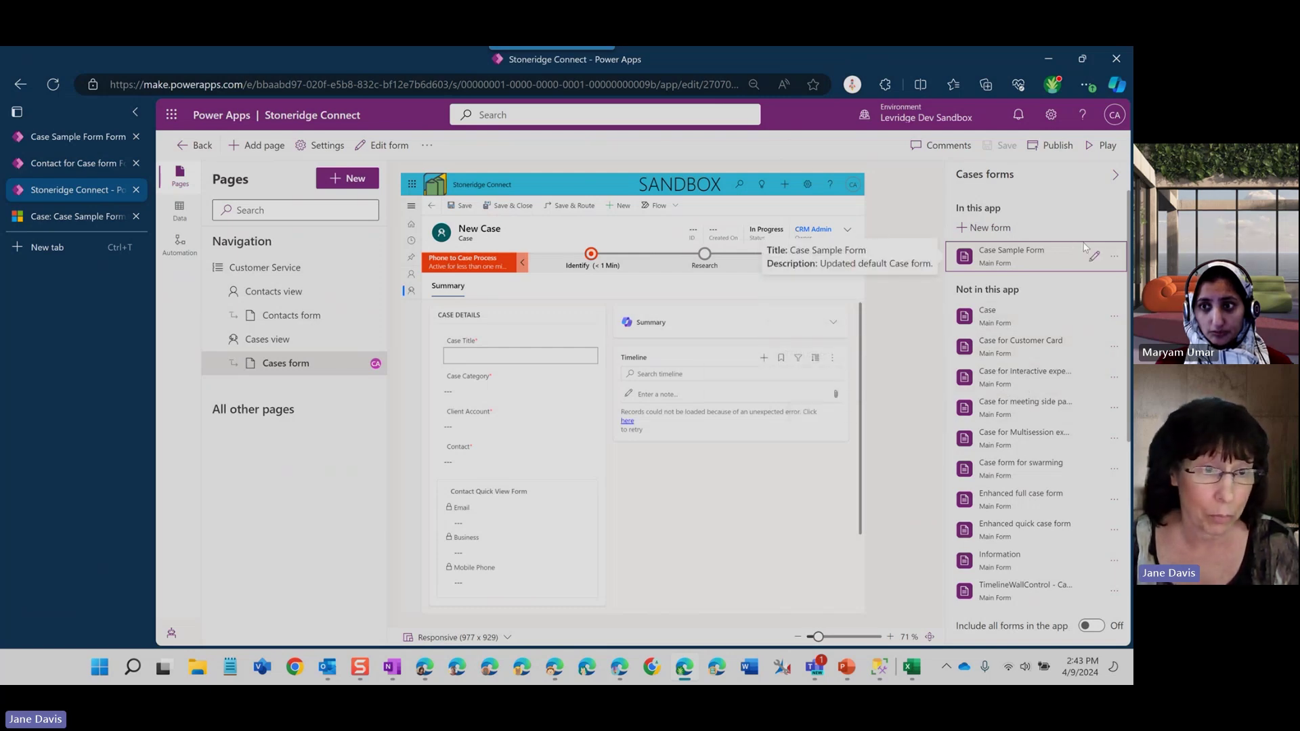
left_click(316, 315)
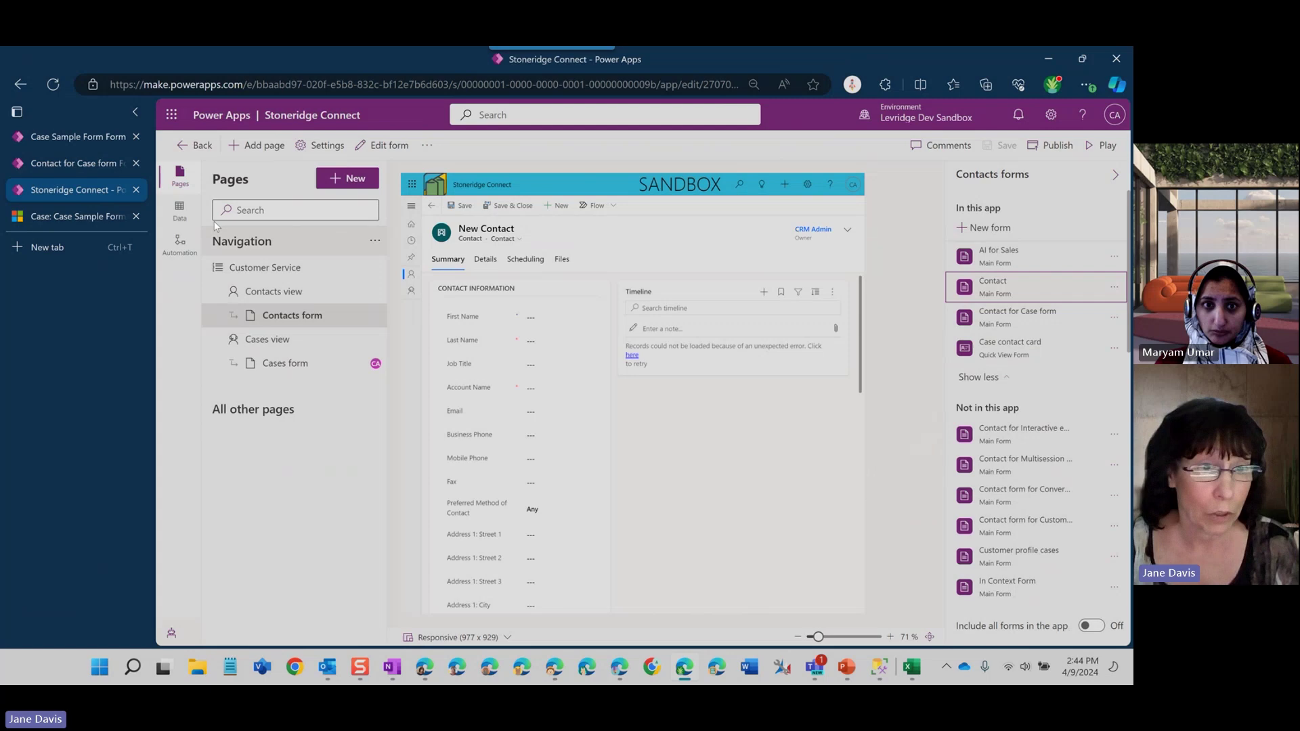
left_click(88, 216)
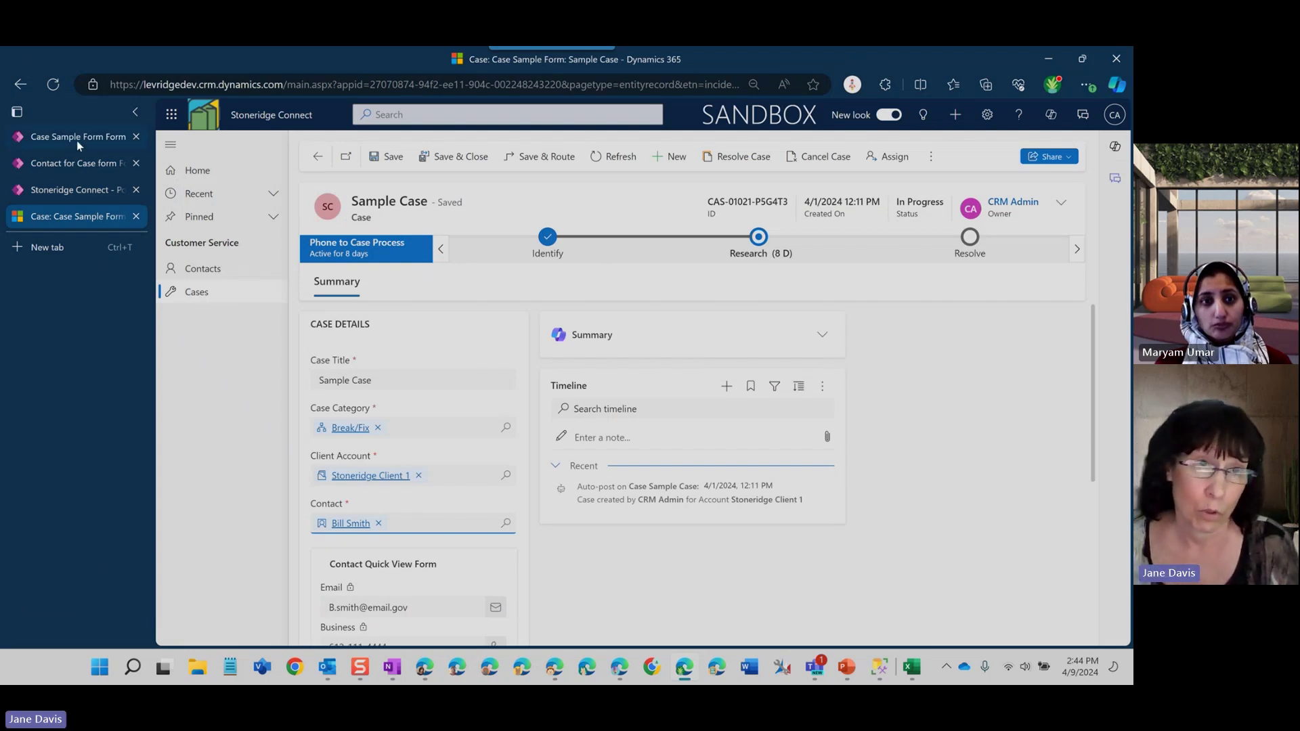
In the Case Sample Form, select the empty section below Form Component Control and show the available components.
mouse_move(74, 141)
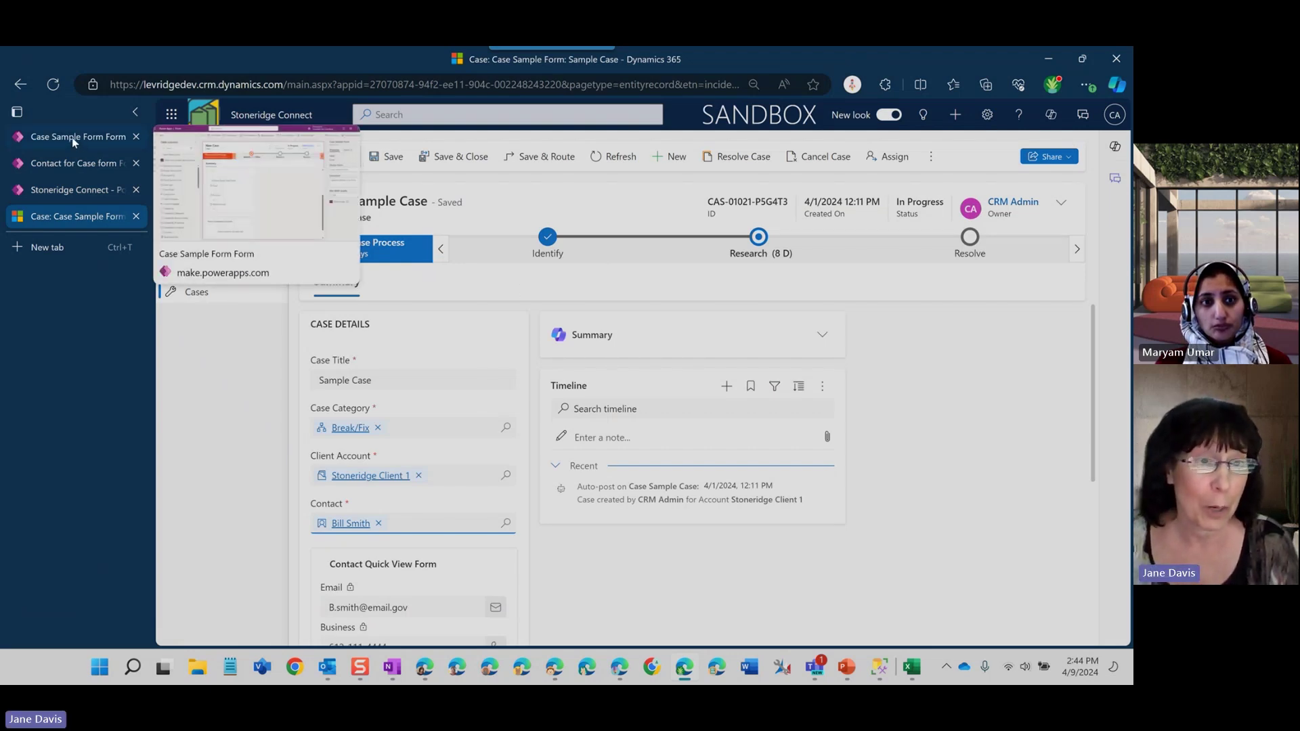
left_click(74, 138)
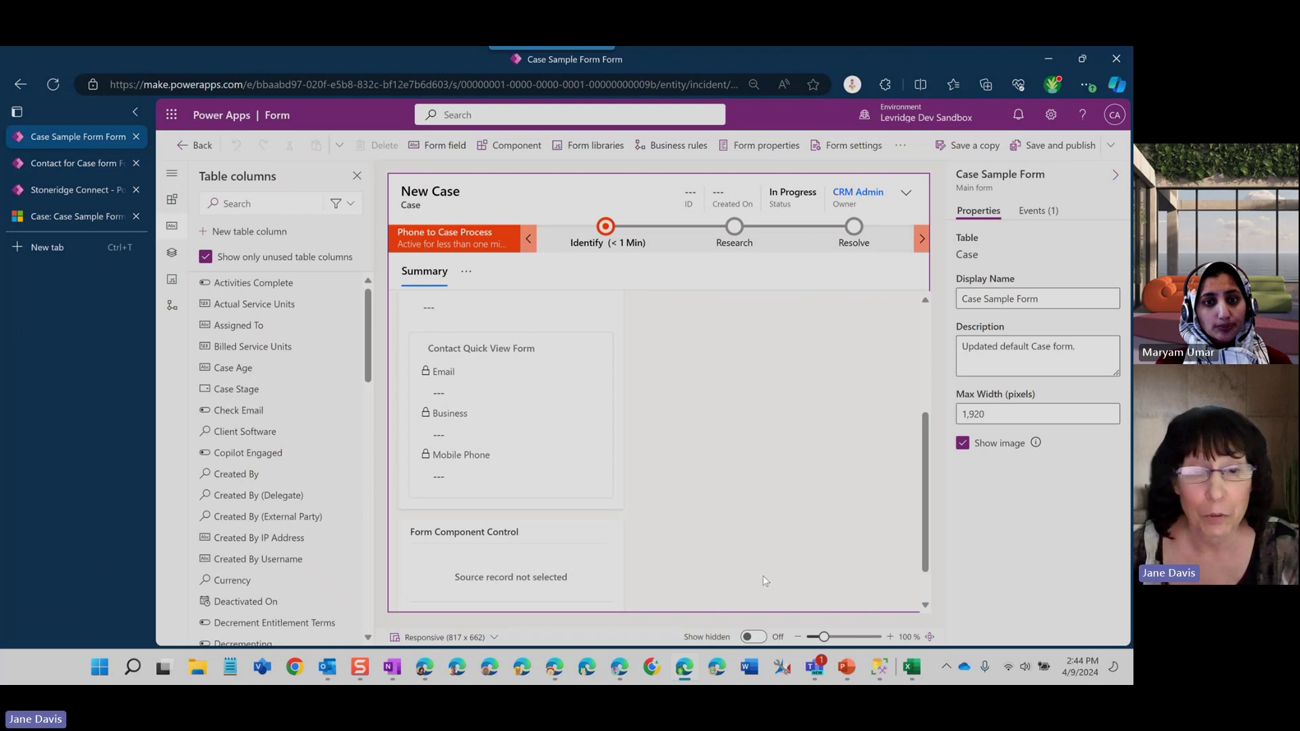
scroll(764, 580, "down", 1)
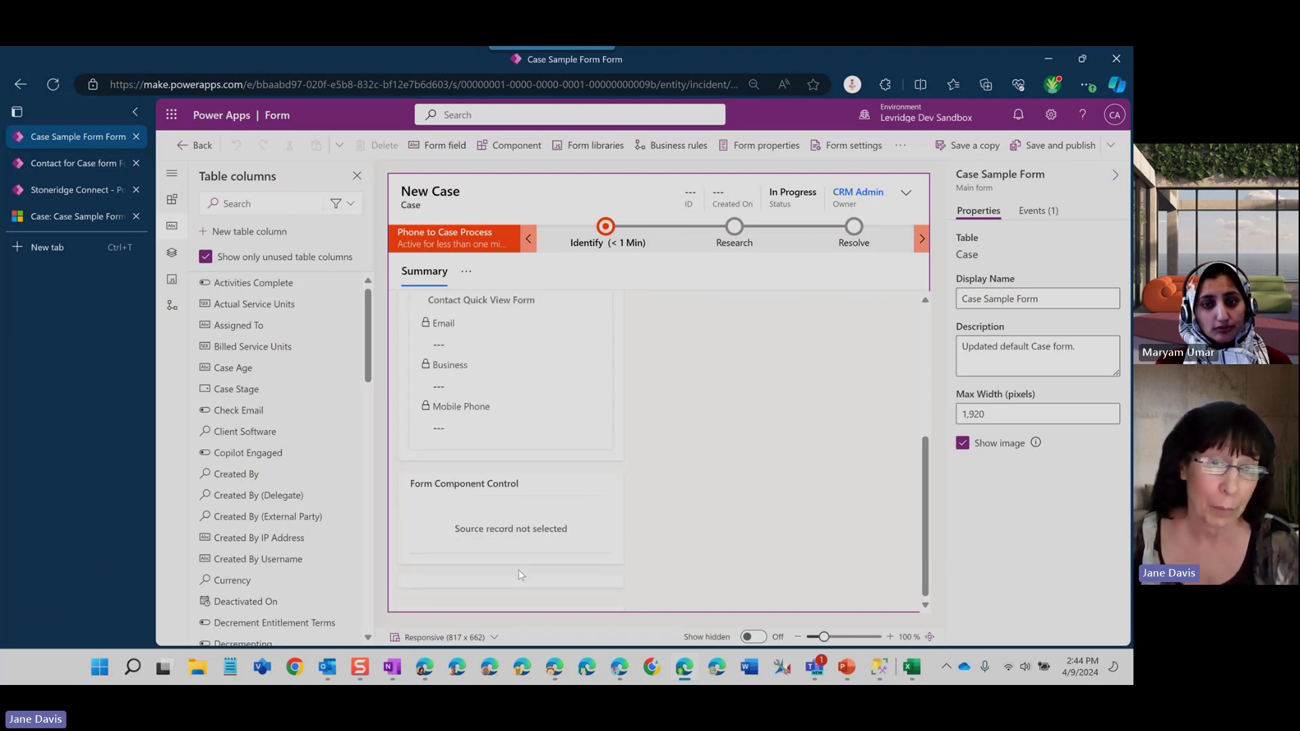
left_click(446, 586)
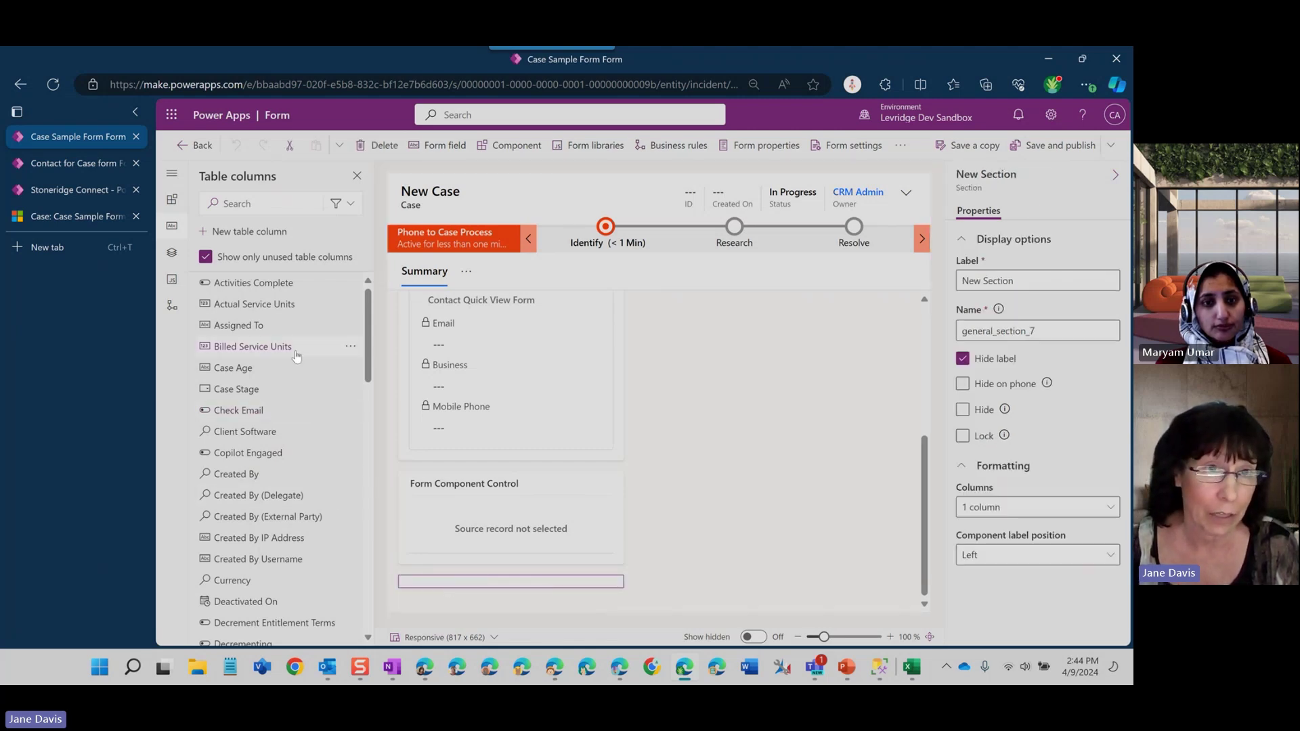
left_click(172, 176)
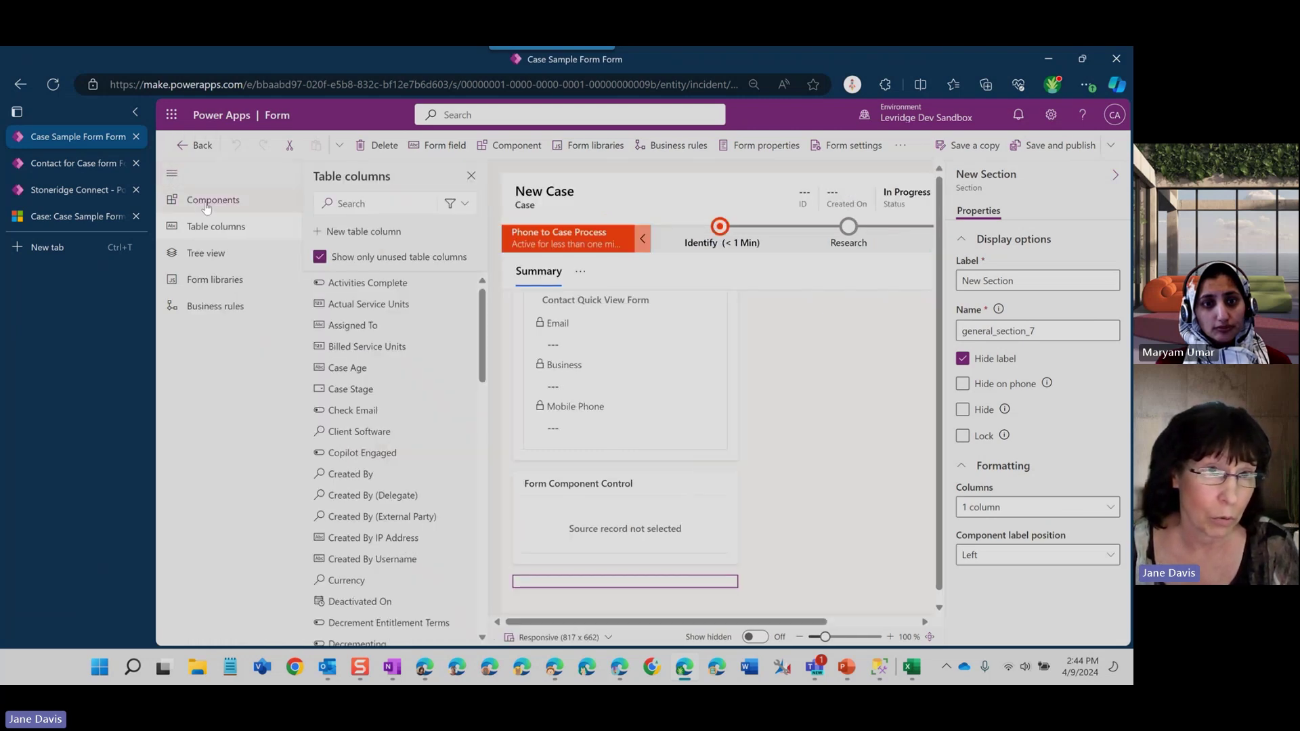
left_click(212, 202)
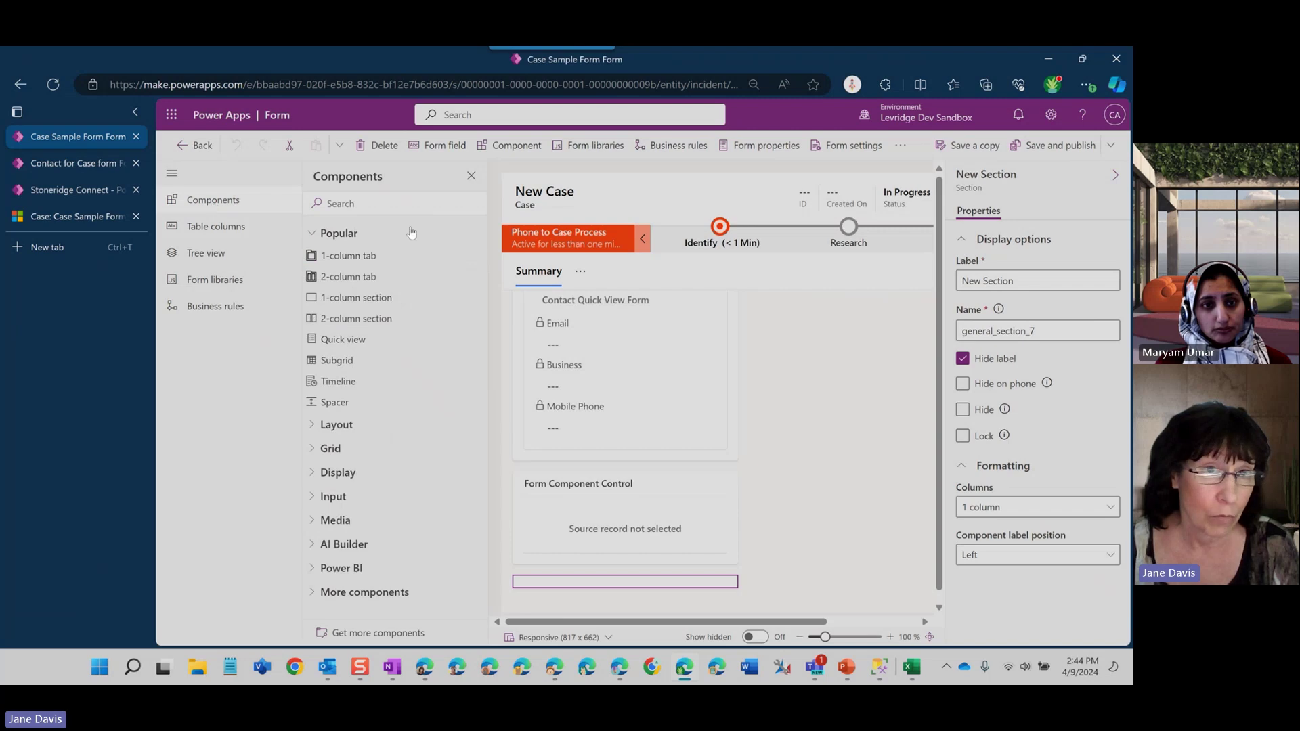
Add a Form input component with lookup column Contact and related form Contact for Case form, shown on web, mobile and tablet.
left_click(331, 497)
scroll(365, 502, "down", 1)
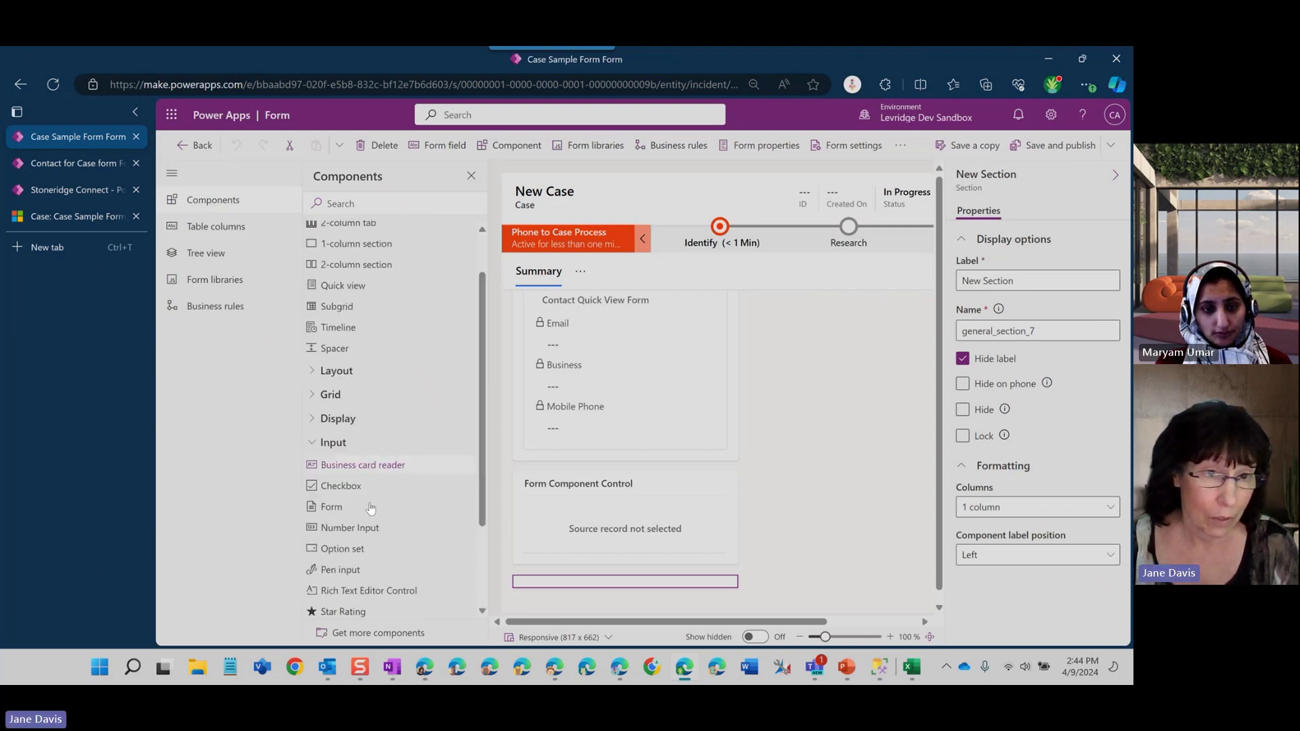
left_click(328, 504)
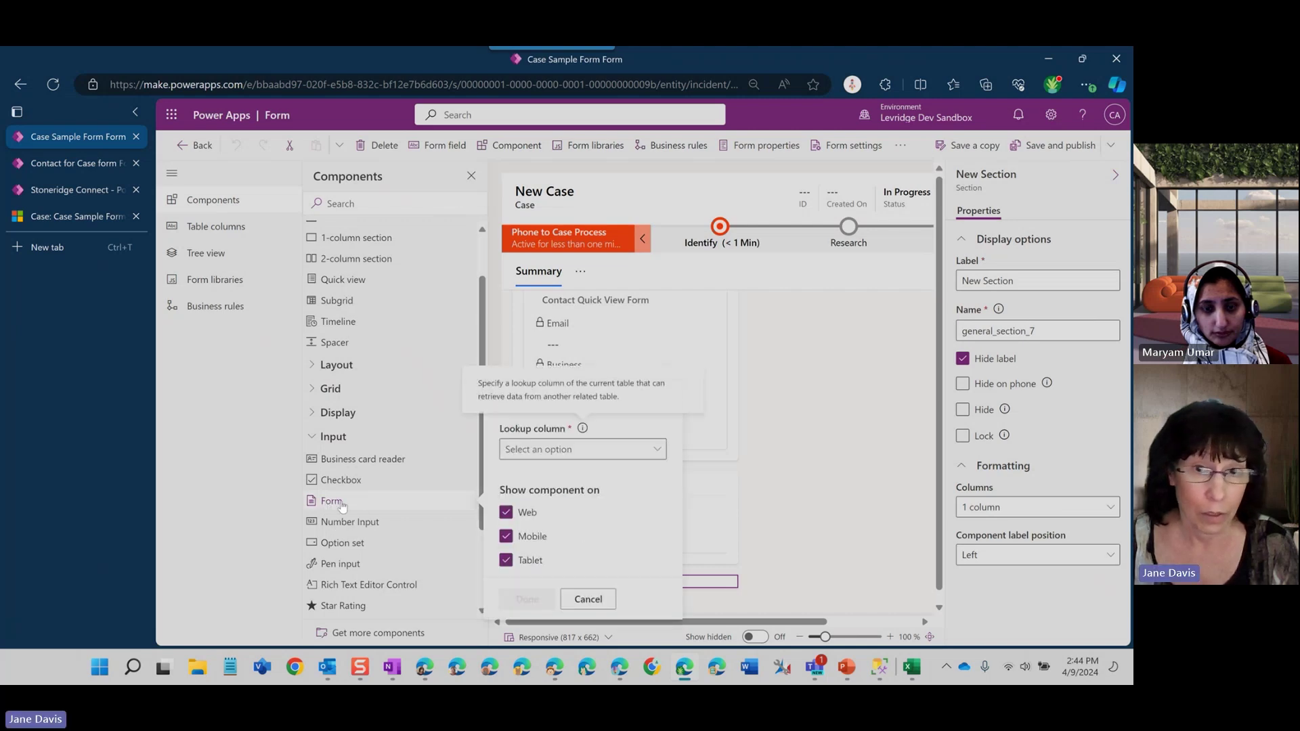
left_click(659, 450)
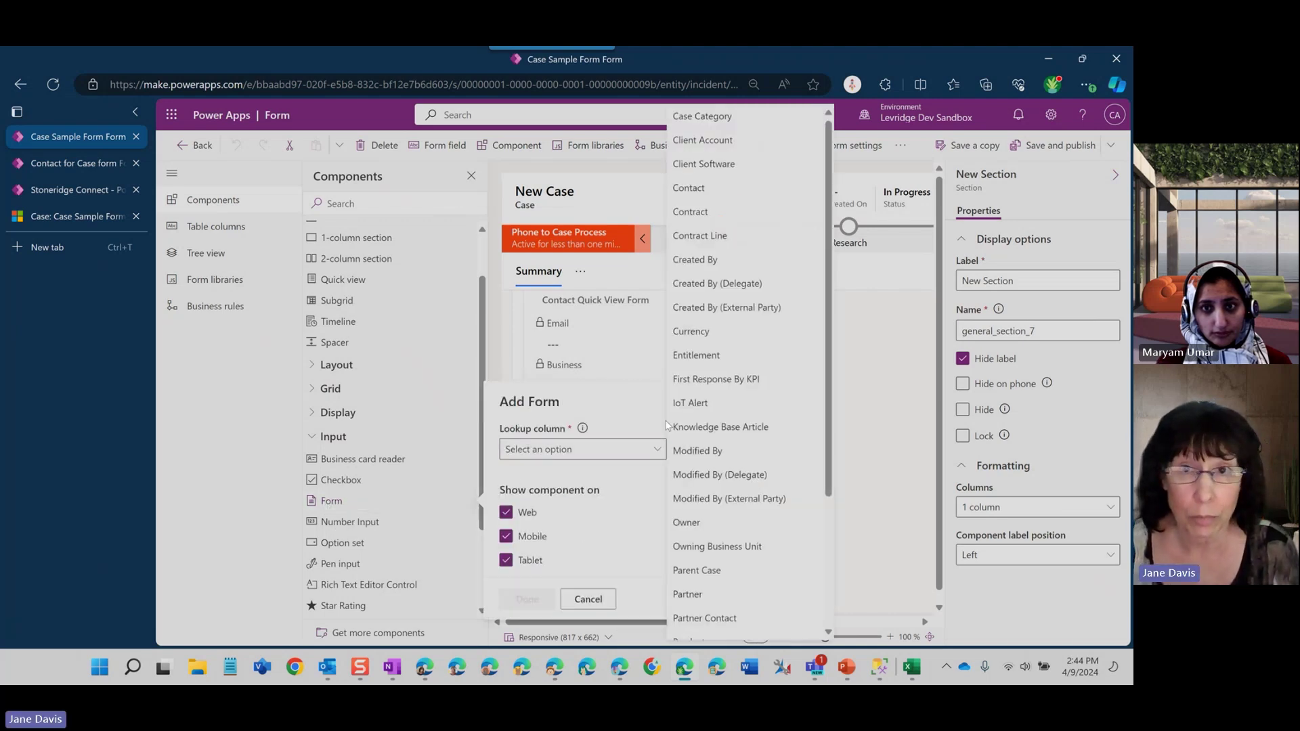
left_click(725, 192)
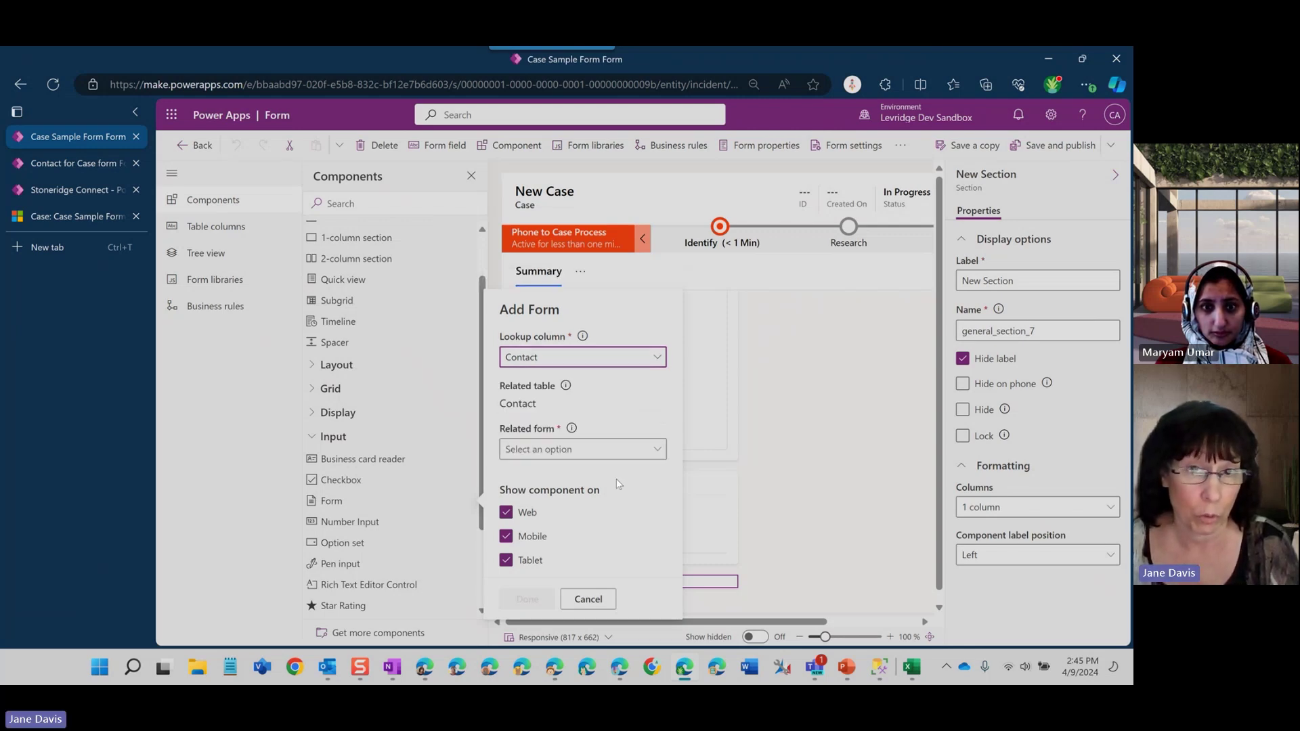
left_click(654, 450)
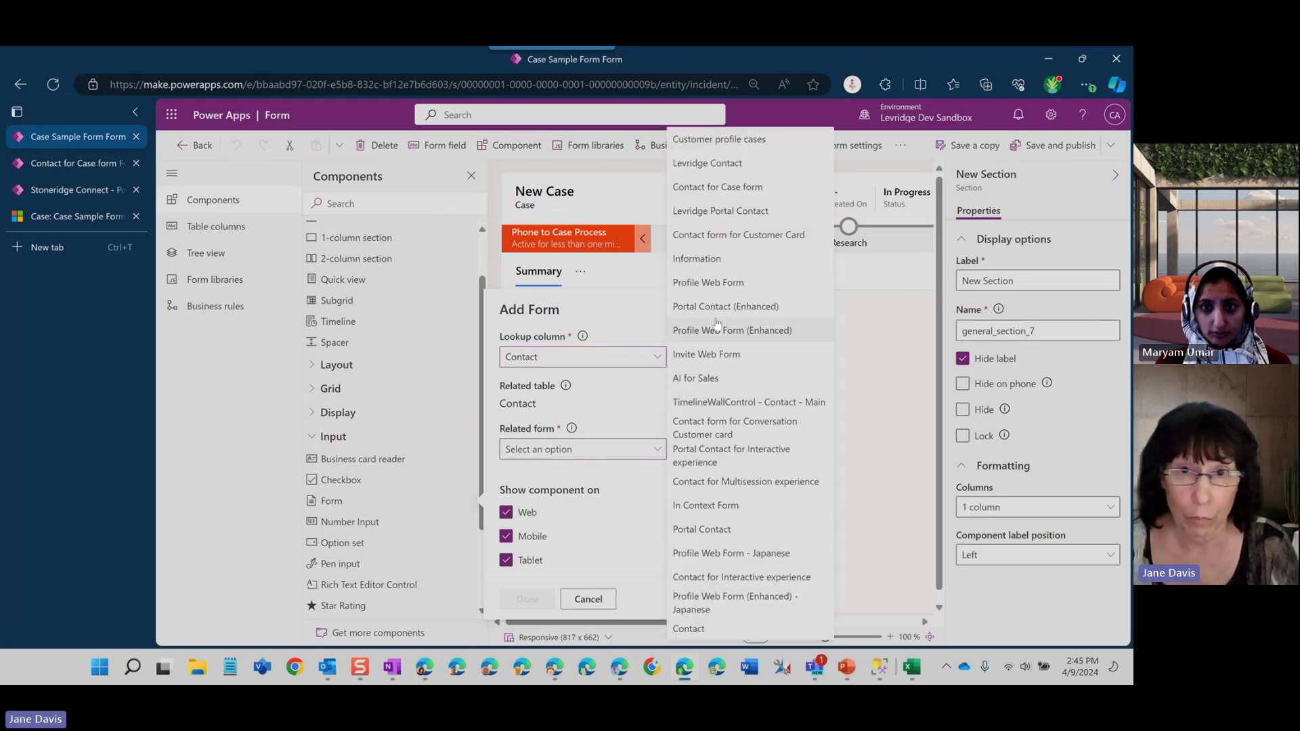
left_click(744, 191)
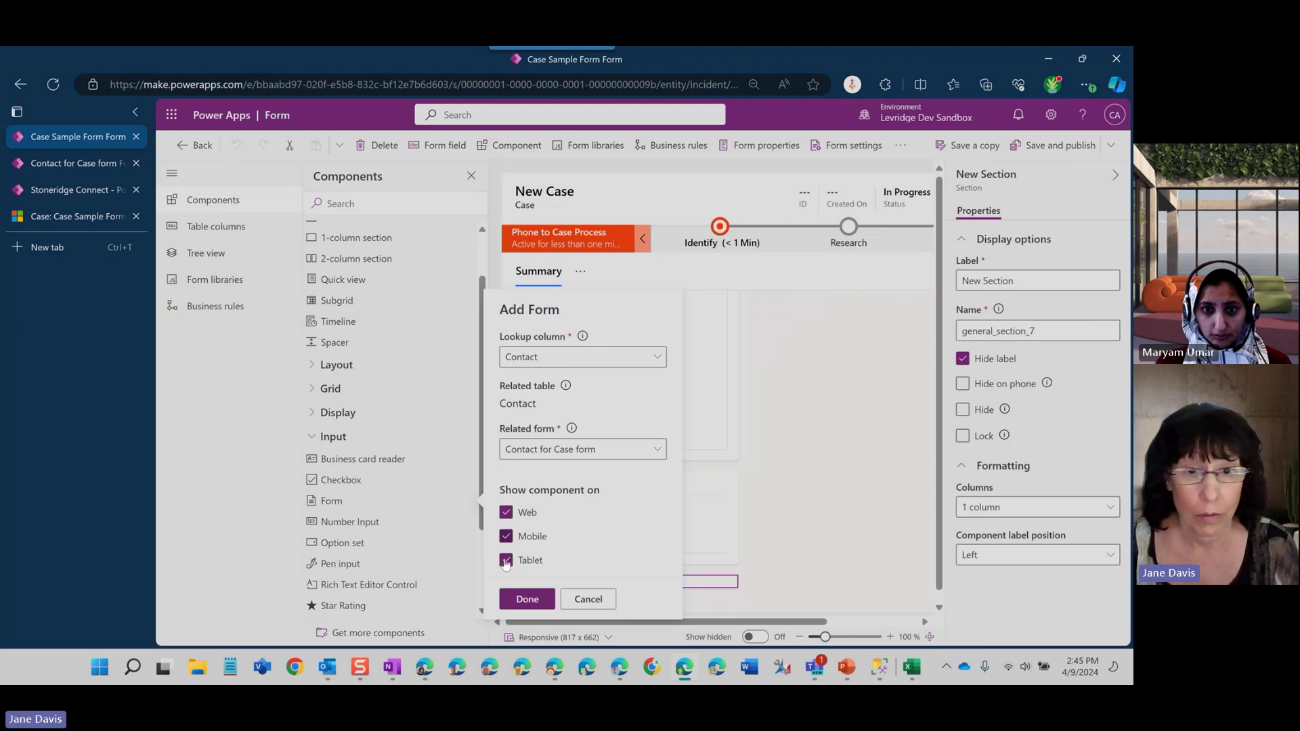
left_click(527, 599)
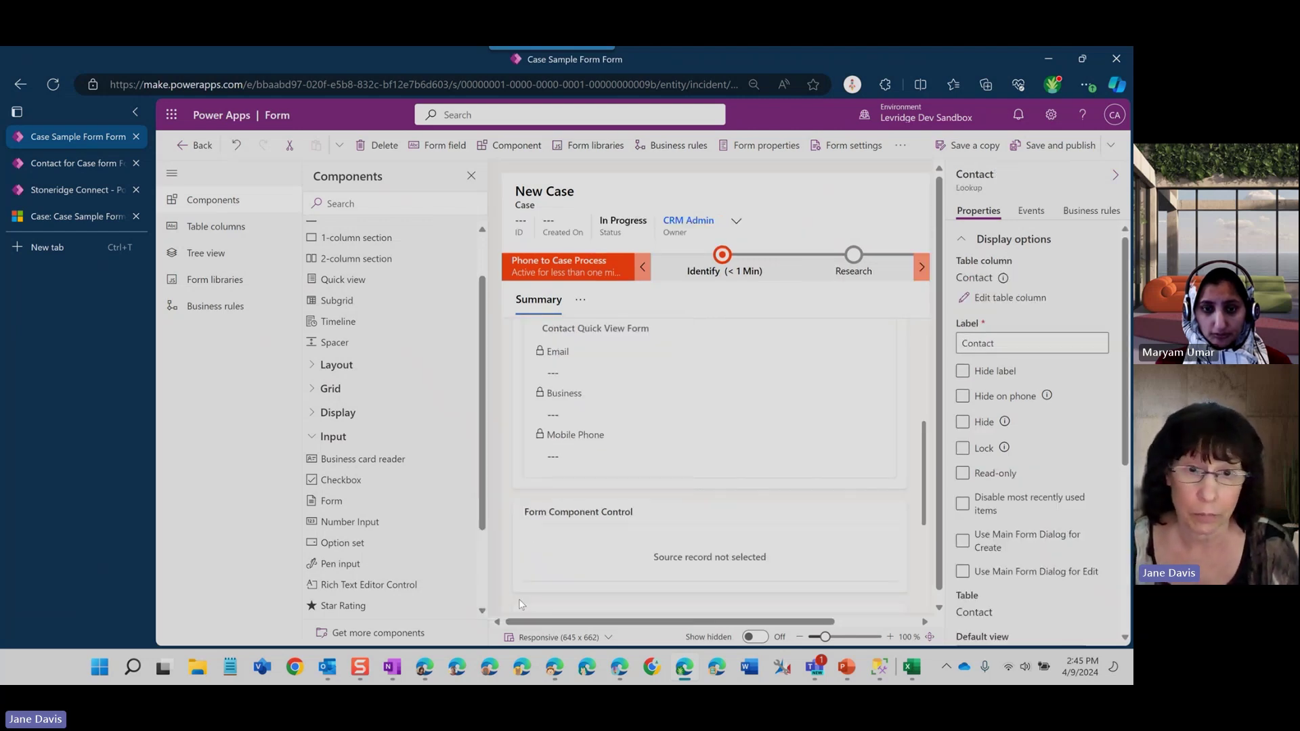
Compare the newly added form component and its section with the existing Form Component Control section.
scroll(709, 460, "down", 3)
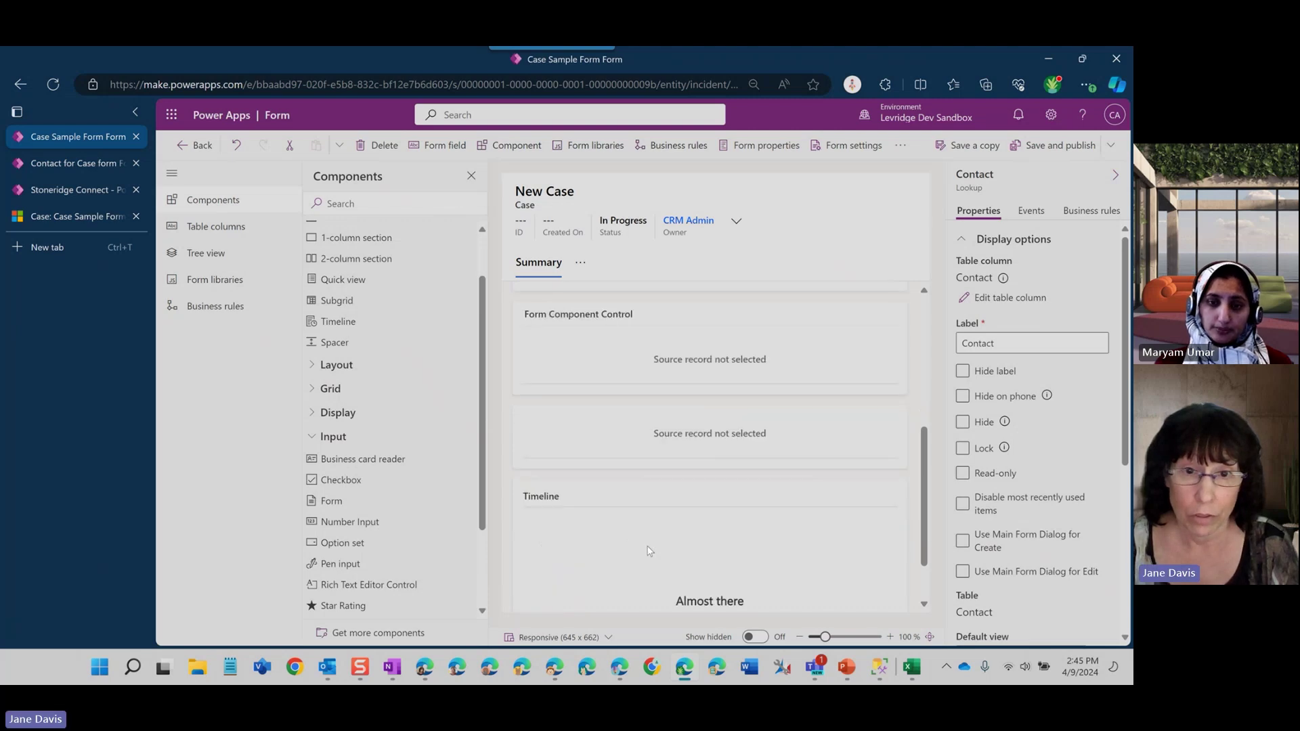
left_click(575, 384)
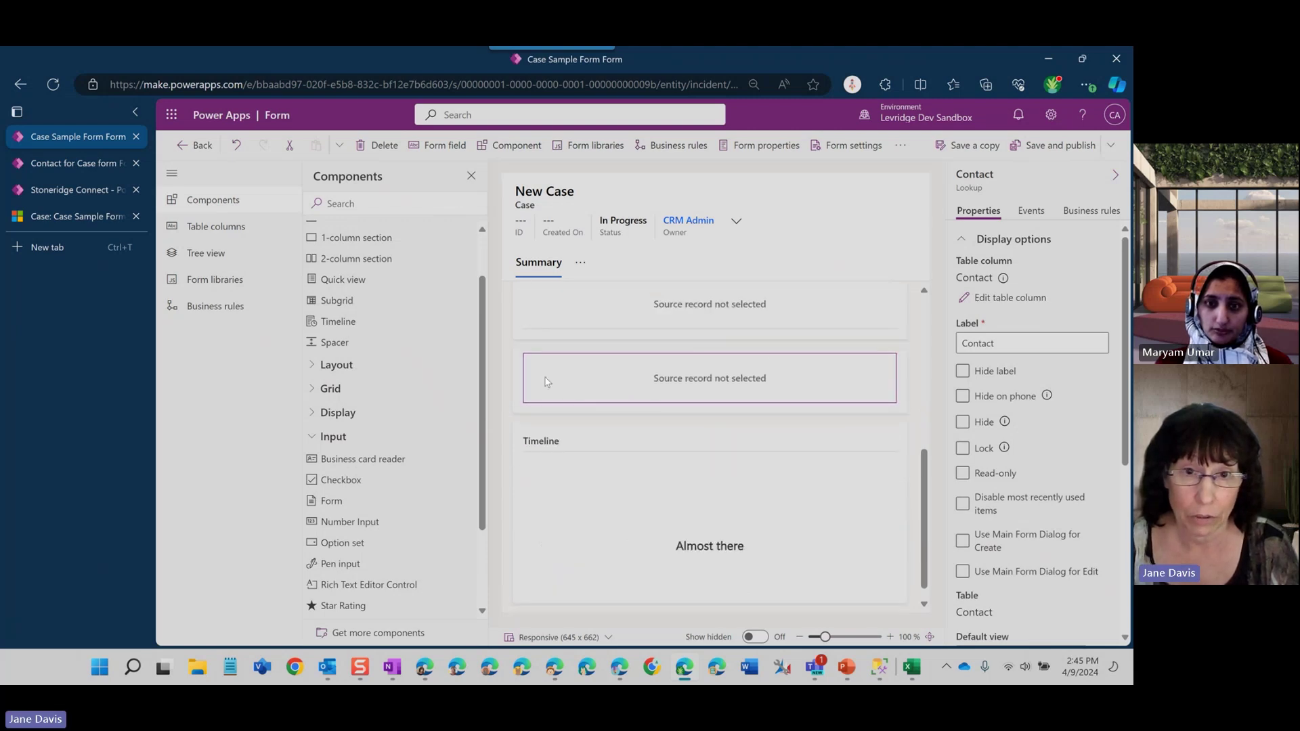
scroll(610, 379, "up", 2)
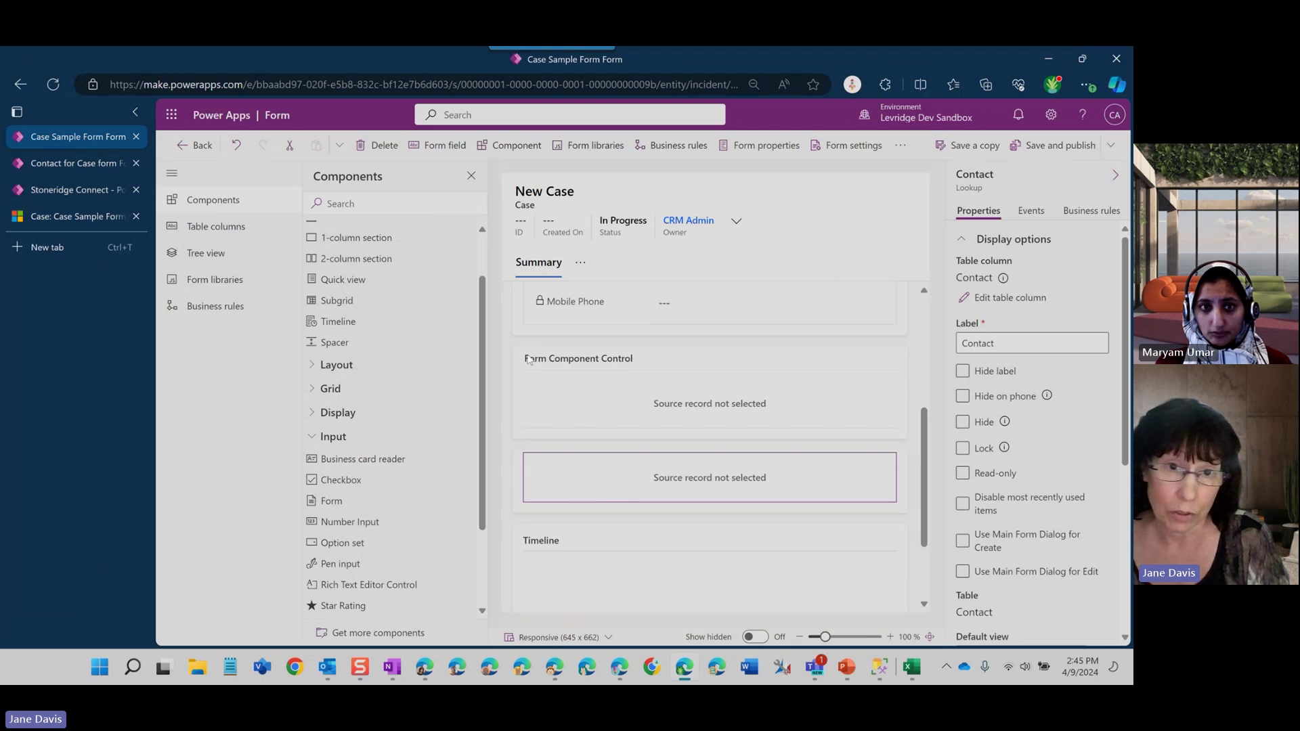
left_click(787, 359)
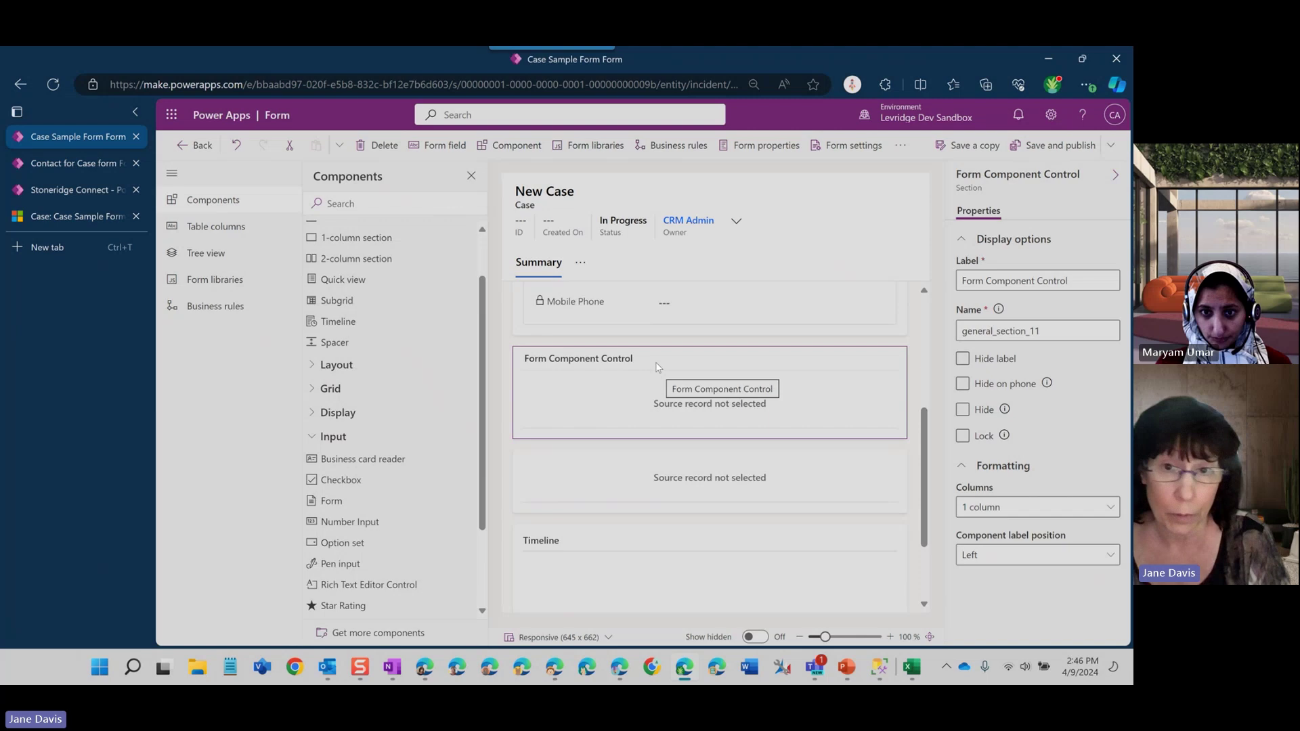
left_click(519, 472)
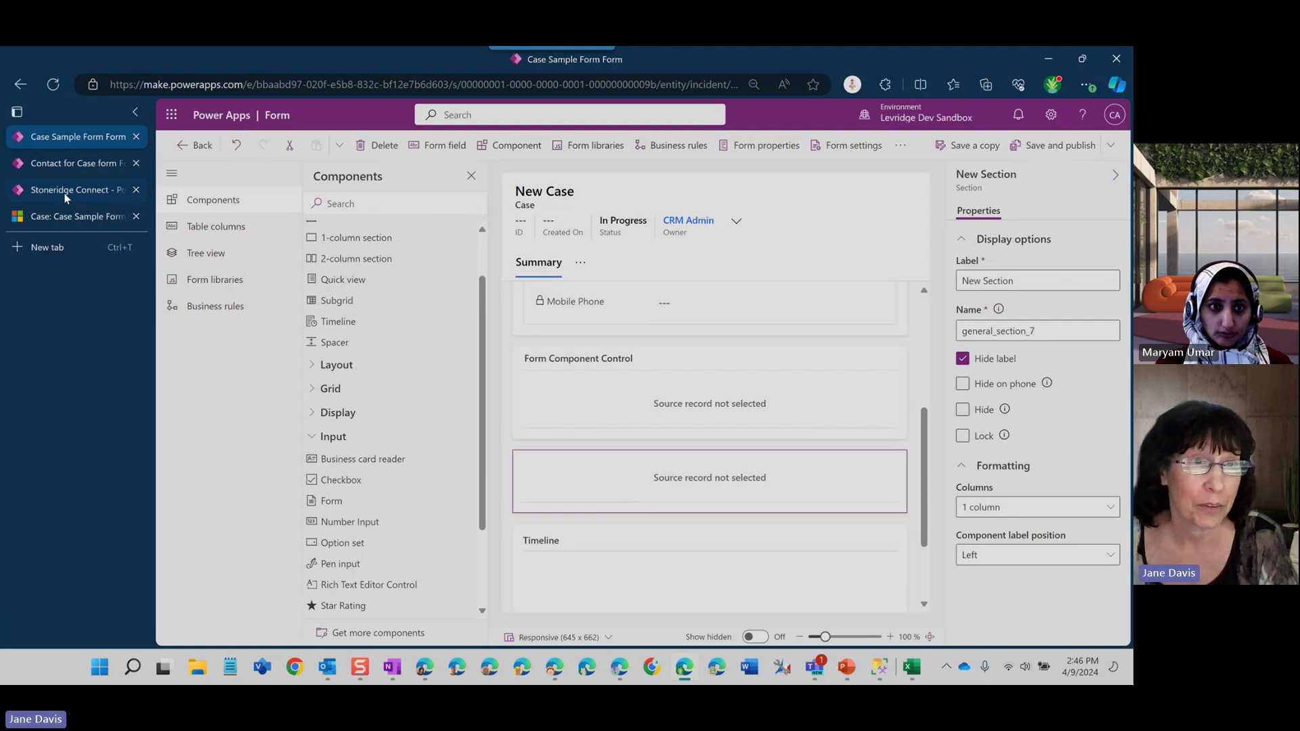
Open the Sample Case record and compare its Contact Quick View Form with the Form Component Control section.
left_click(72, 216)
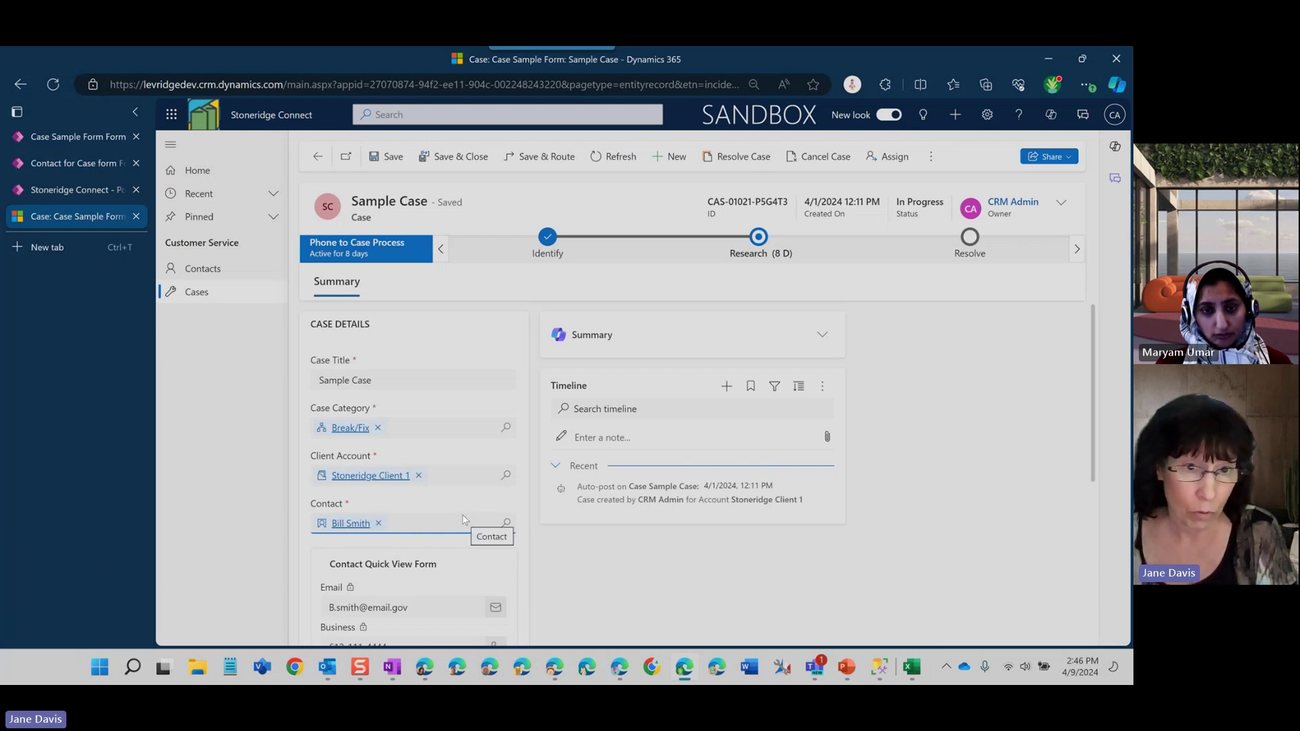
scroll(407, 474, "down", 2)
scroll(406, 440, "down", 3)
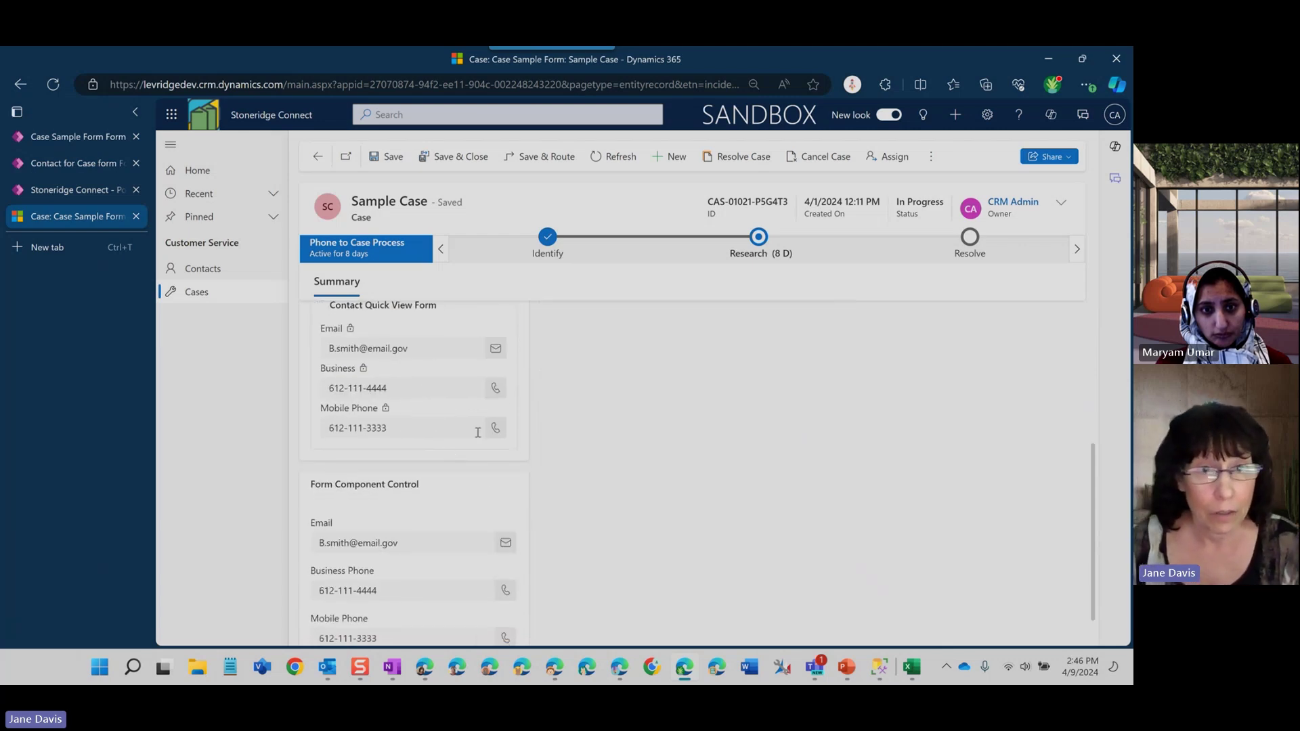
scroll(366, 400, "up", 1)
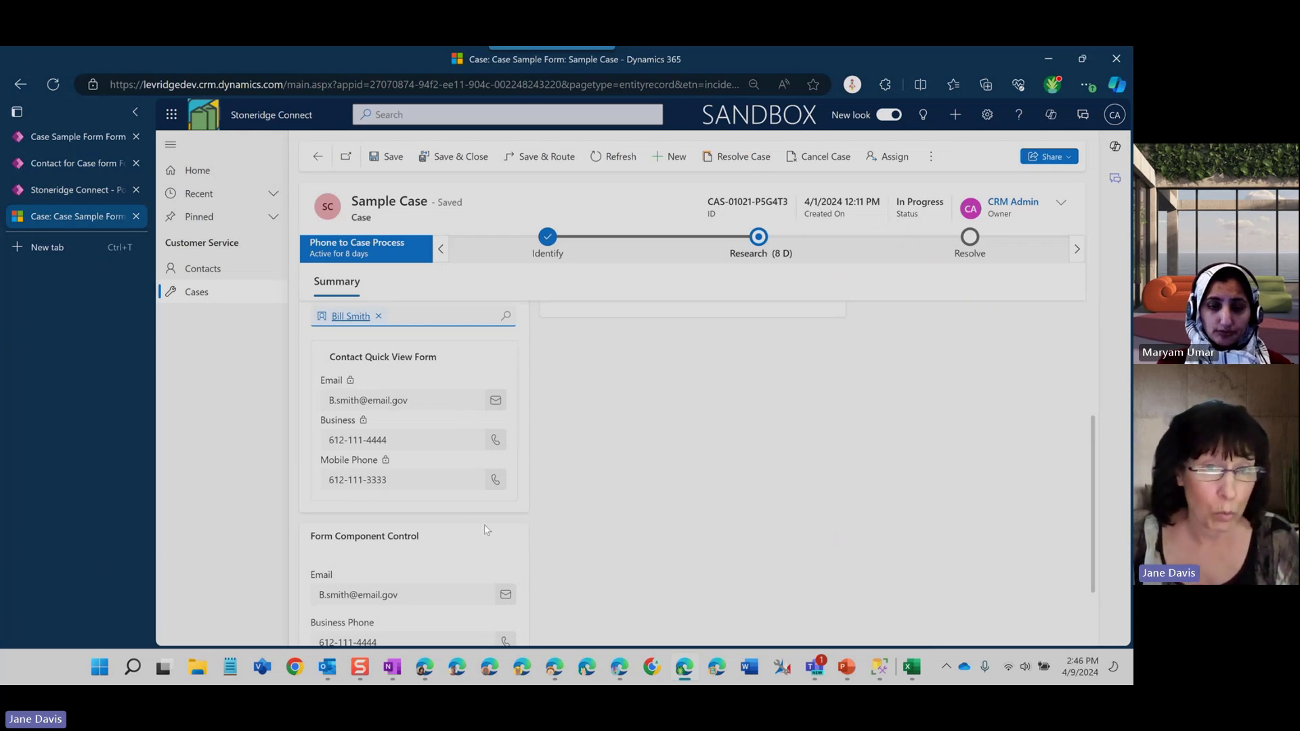
scroll(497, 525, "down", 1)
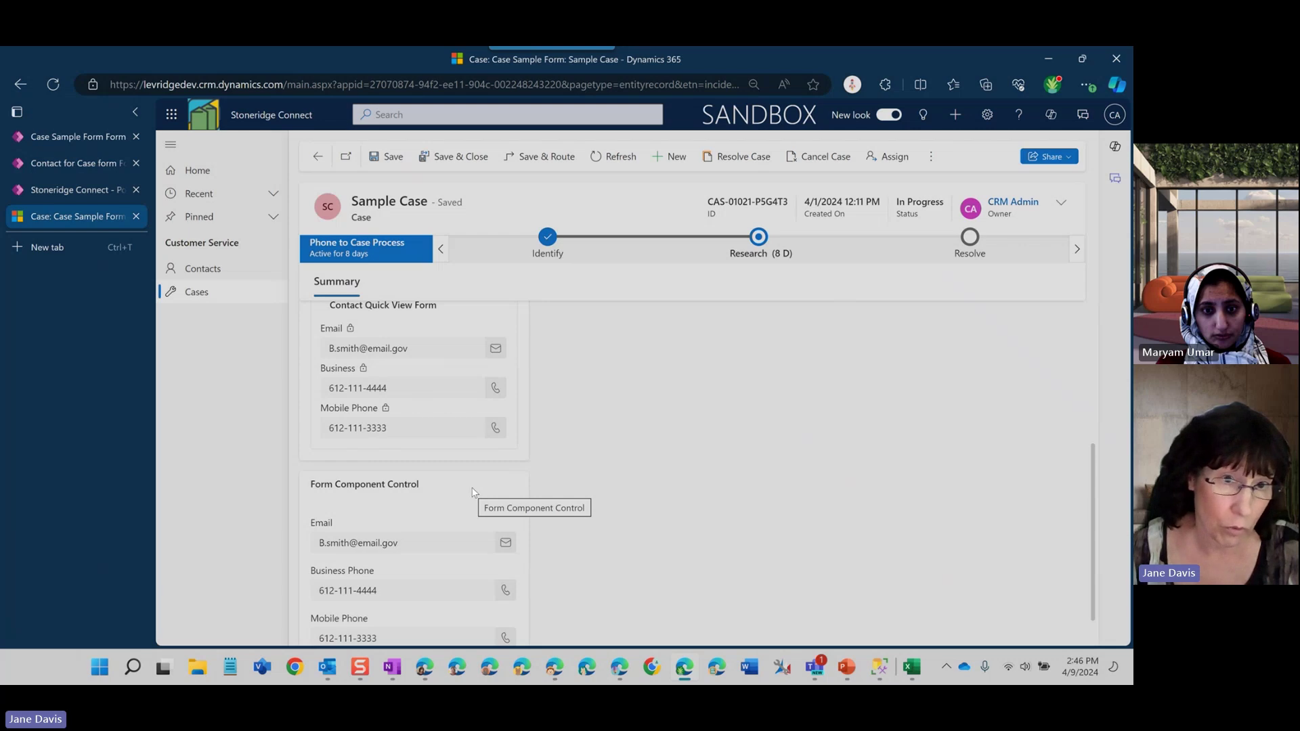
scroll(472, 492, "down", 1)
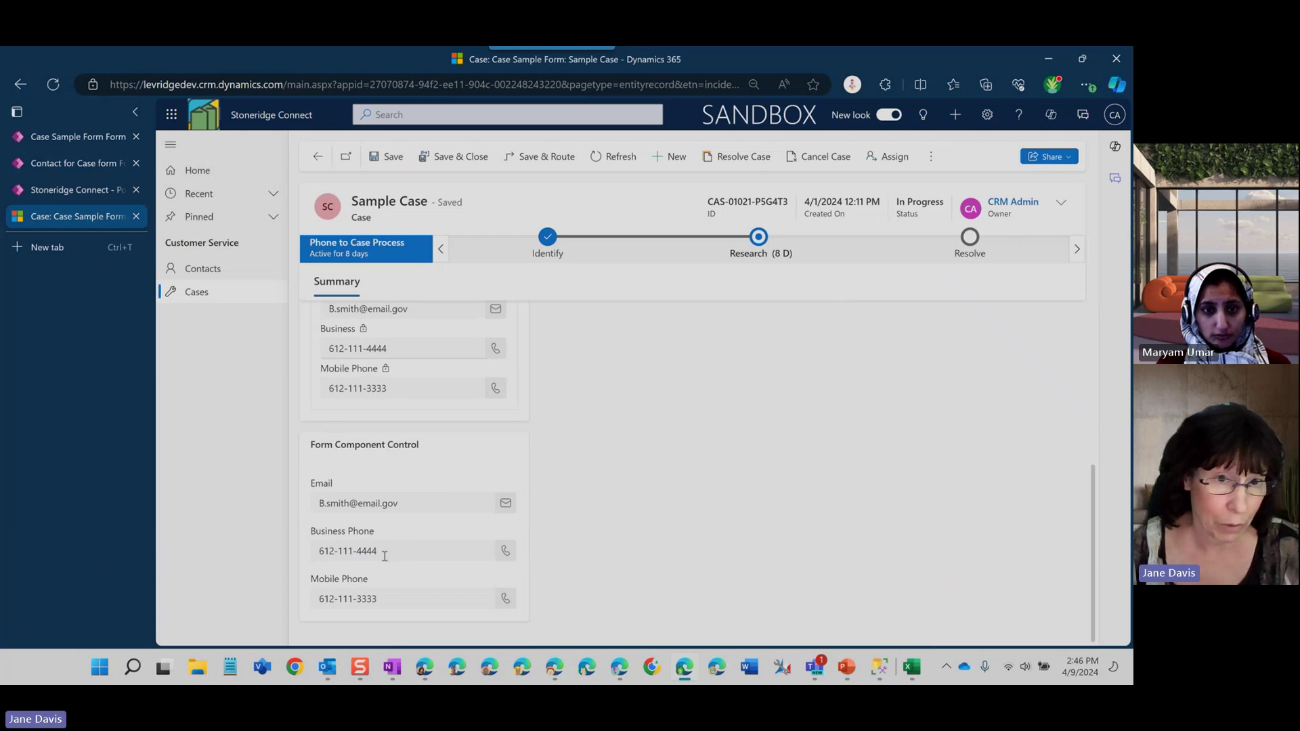
In the Form Component Control section of Sample Case, change the ending of the contact's email address to .com.
left_click(408, 505)
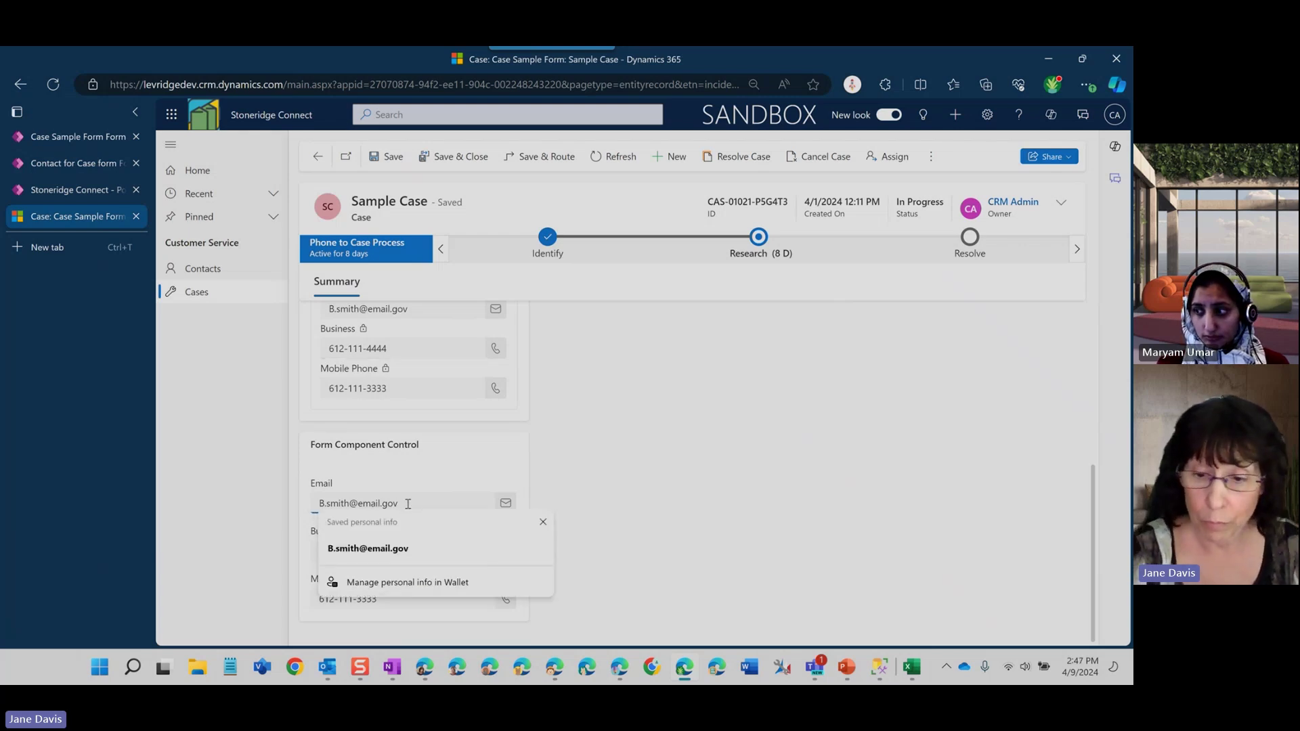
key("BackSpace")
key("BackSpace")
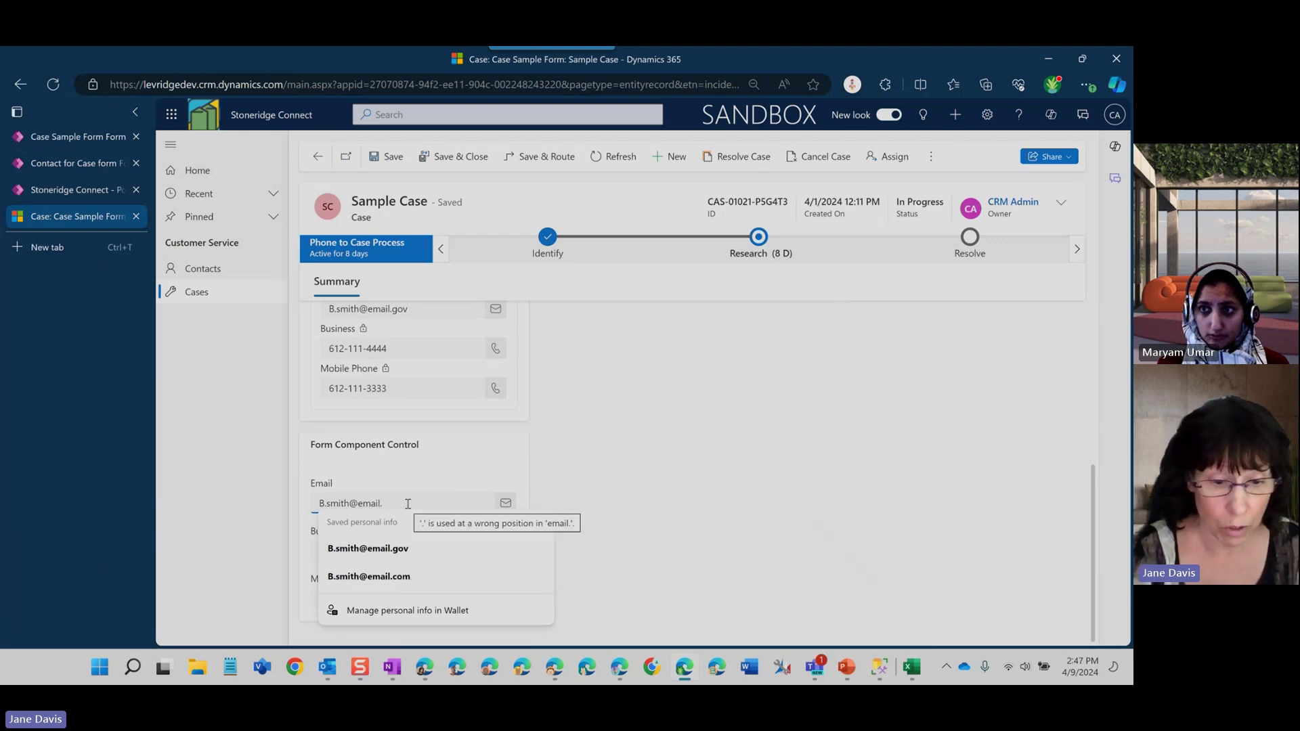
key("BackSpace")
type(".com")
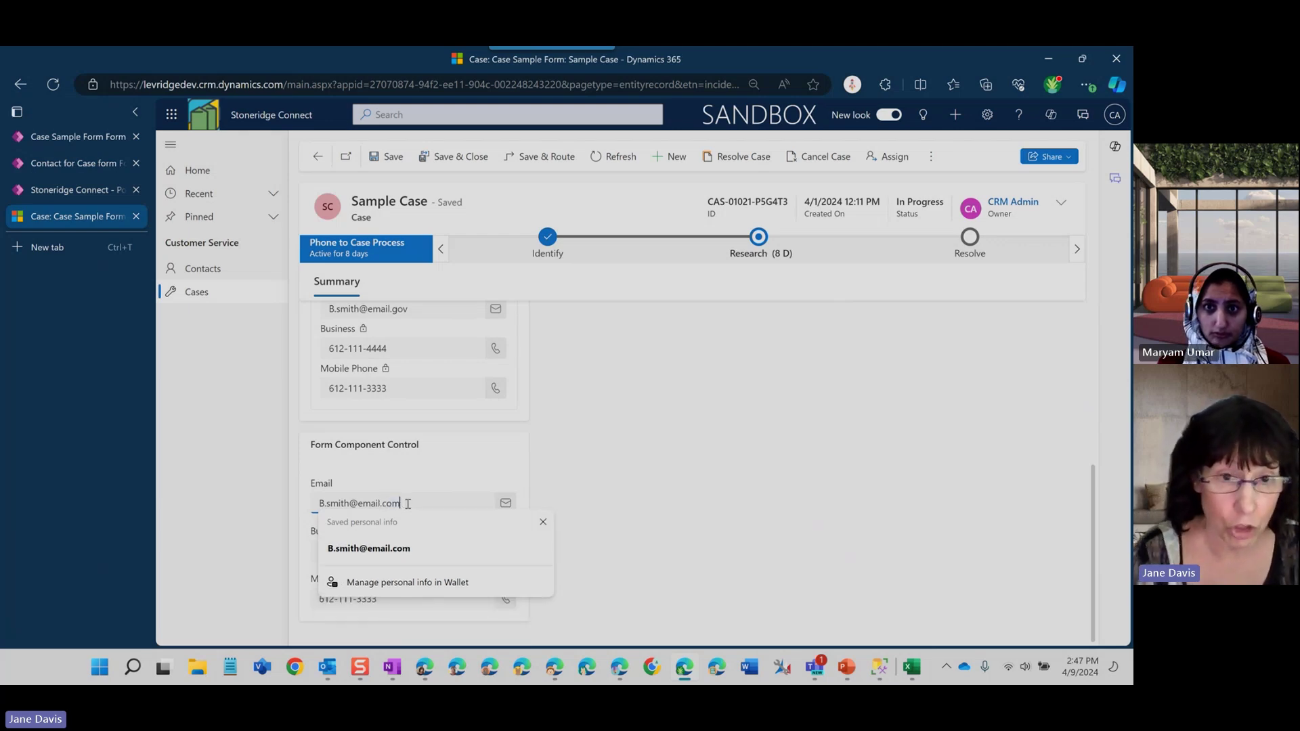
key("Down")
key("Return")
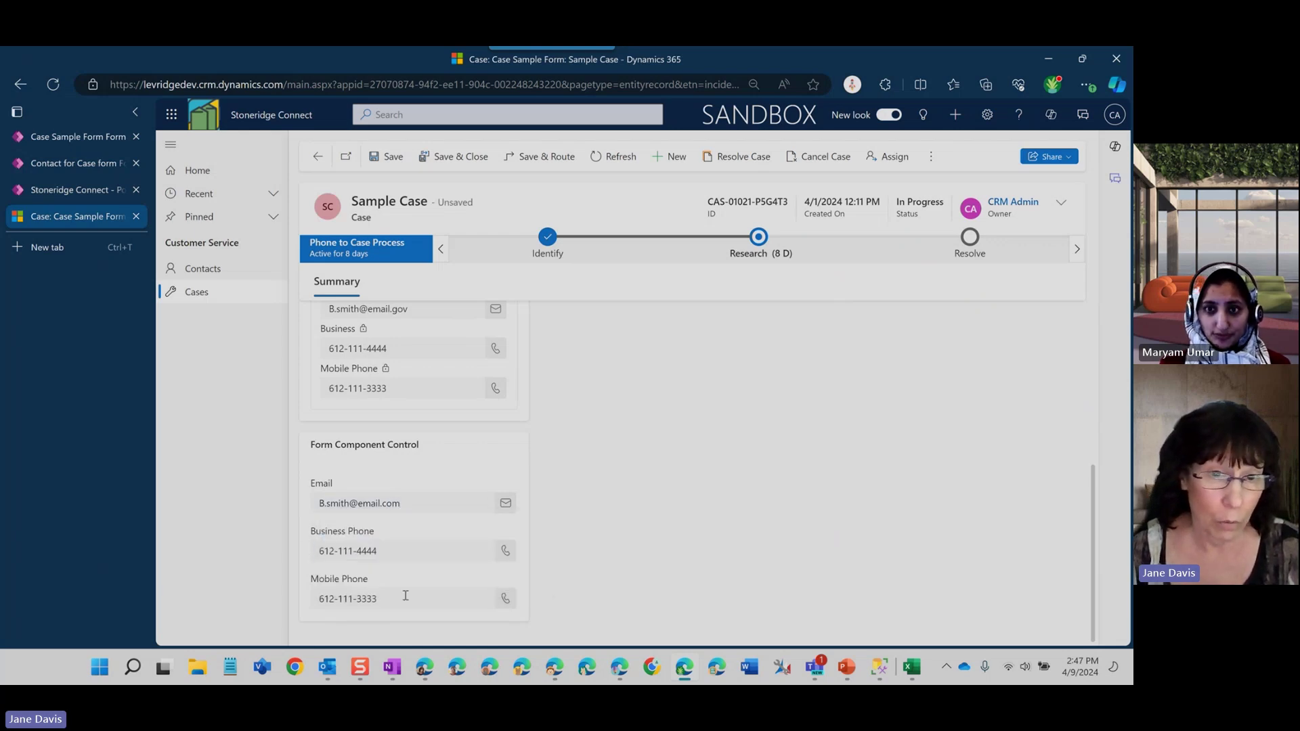
Clear the contact's Business Phone in the Form Component Control section and save the case.
left_click_drag(403, 550, 308, 552)
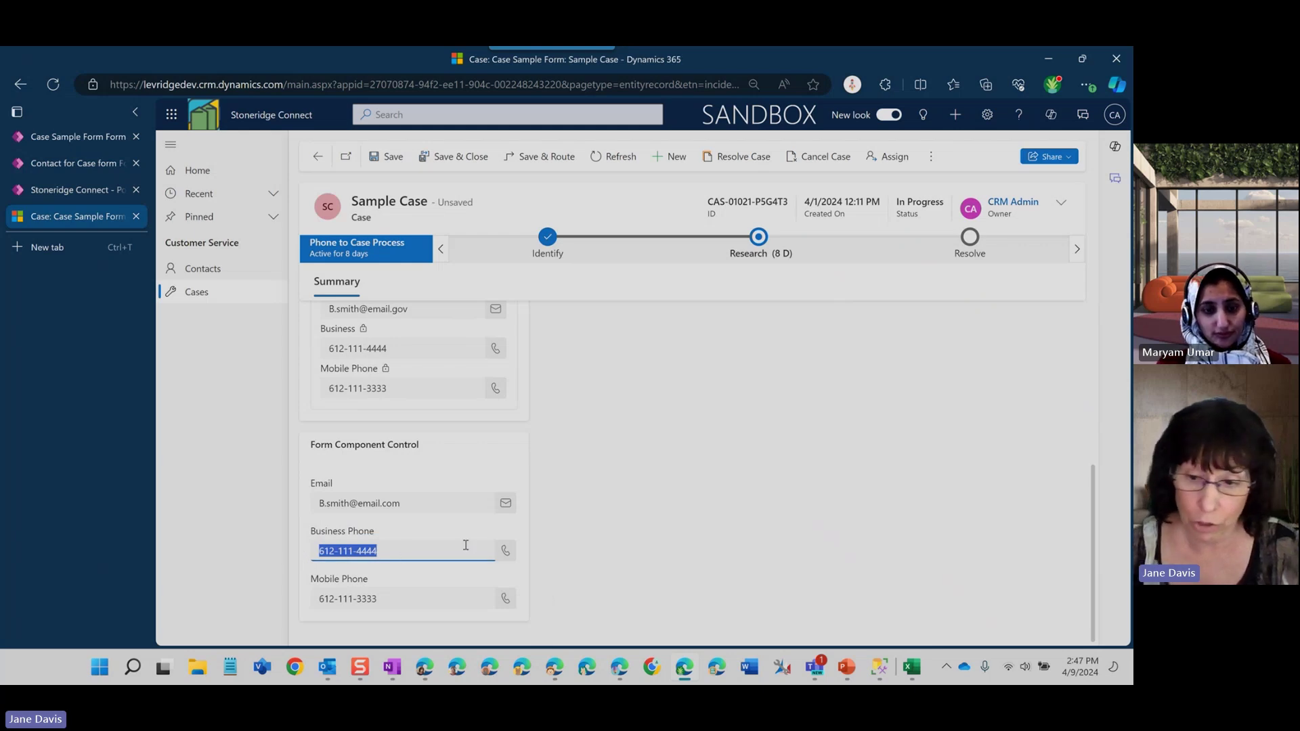
key("Delete")
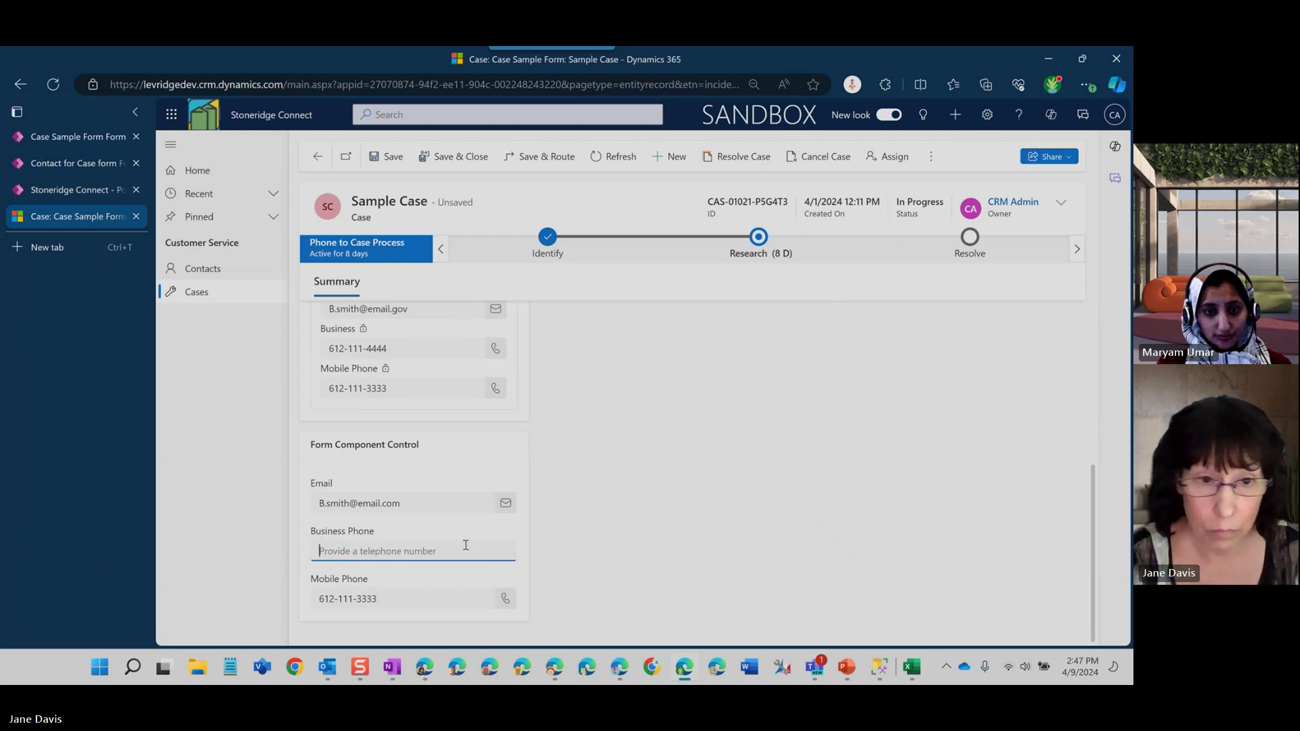
left_click(511, 464)
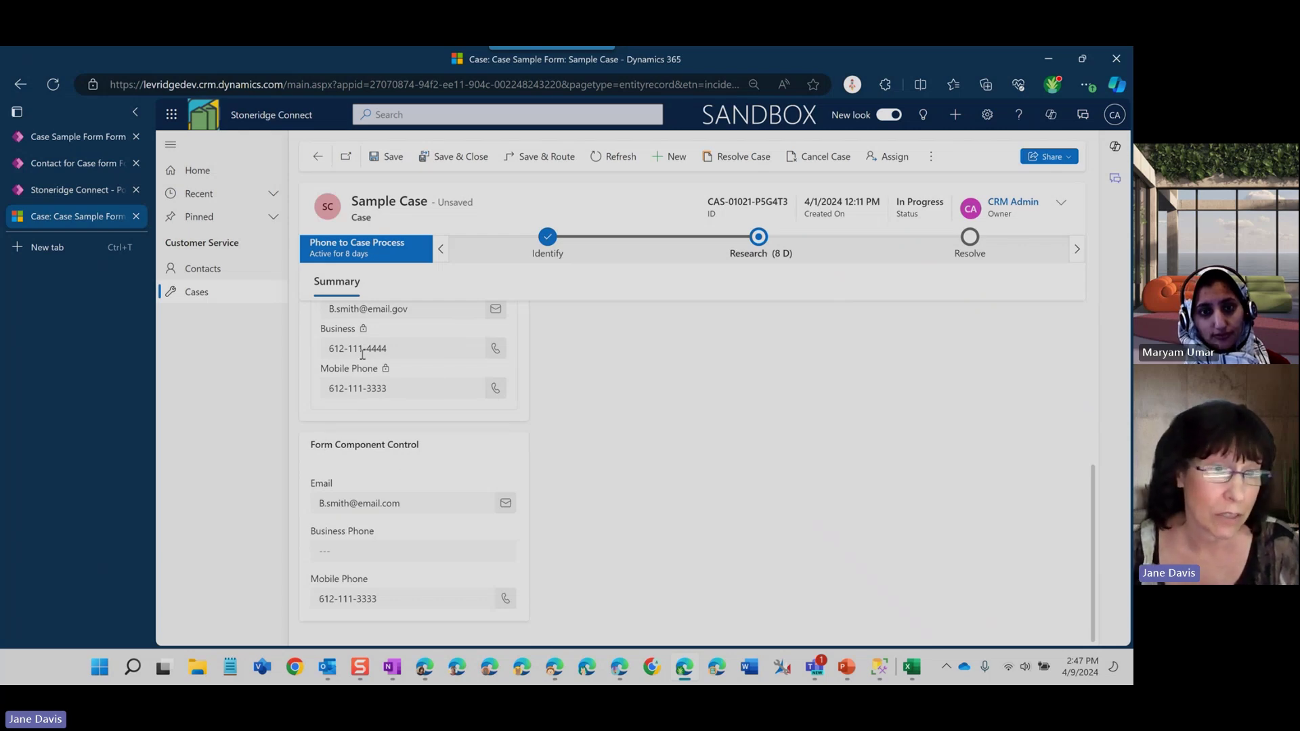
left_click(383, 156)
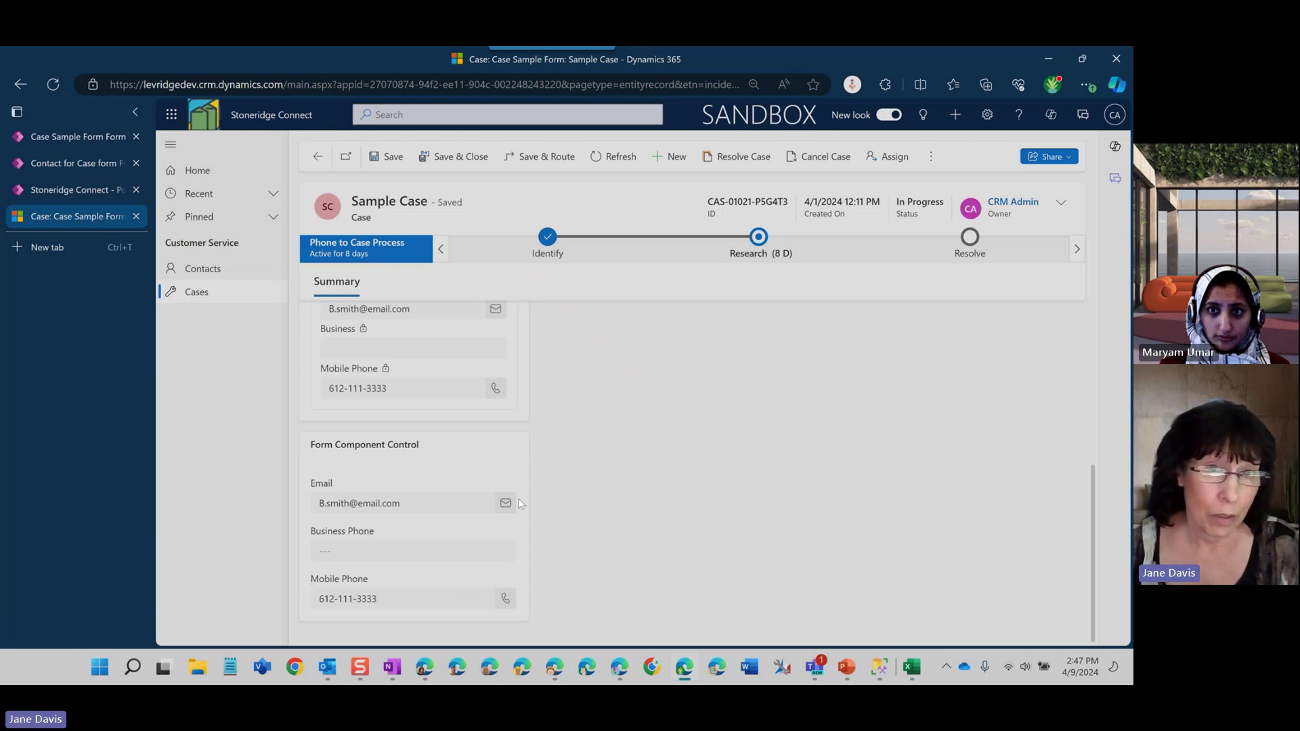
Remove the selected contact from the case's Contact lookup and check the Form Component Control section.
scroll(522, 503, "up", 3)
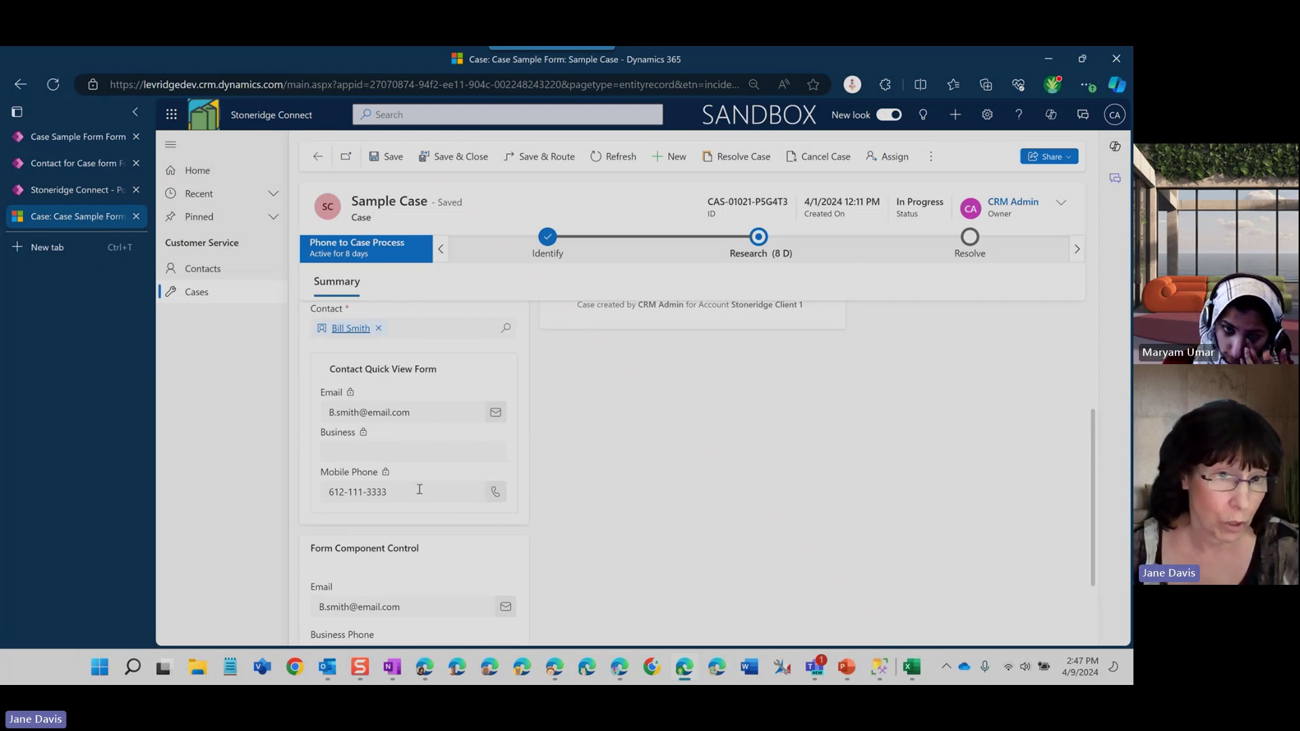
scroll(409, 521, "down", 1)
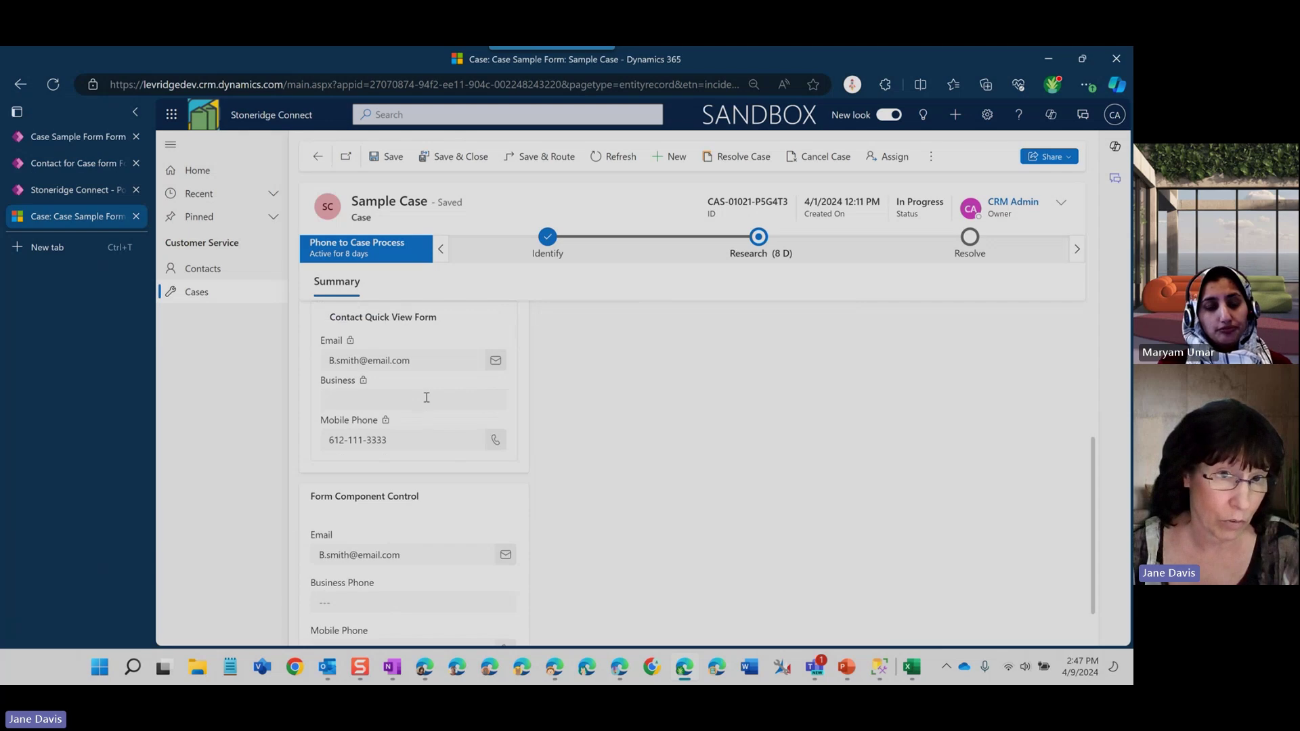
scroll(421, 444, "down", 1)
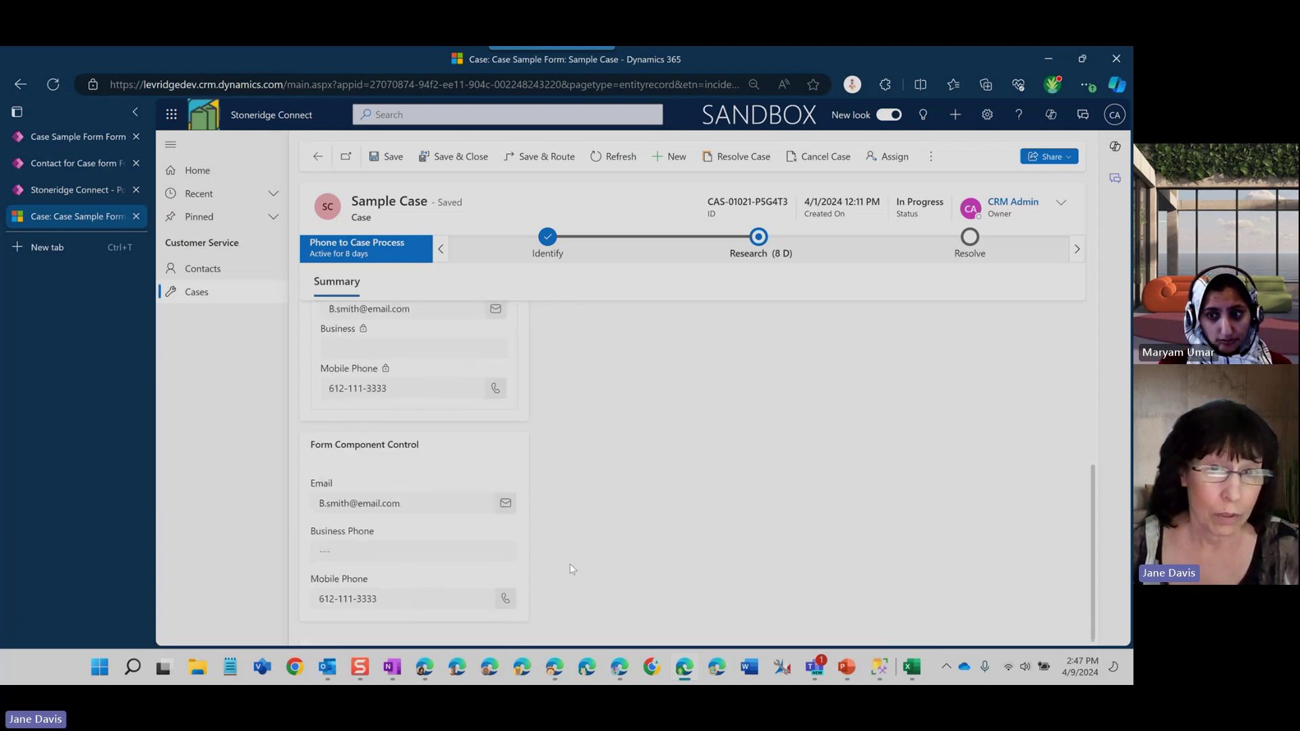
scroll(570, 564, "up", 1)
scroll(586, 546, "up", 1)
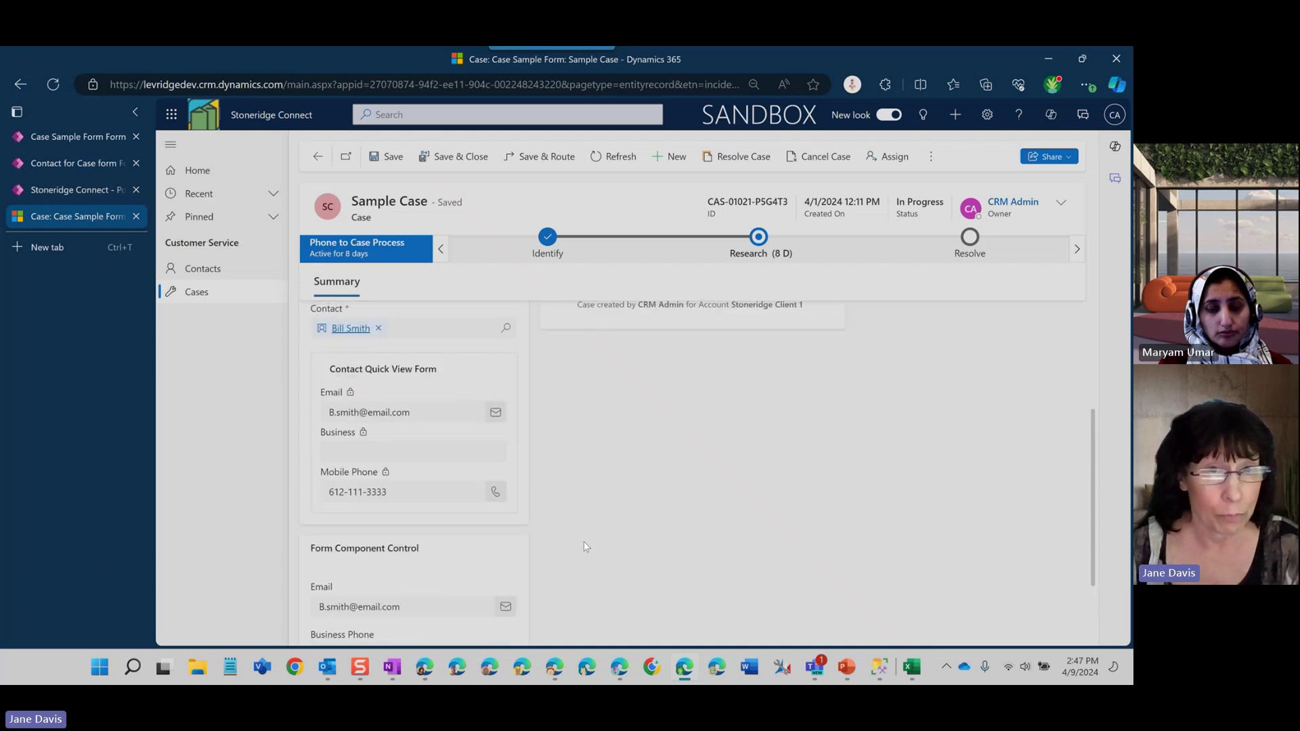
left_click(379, 329)
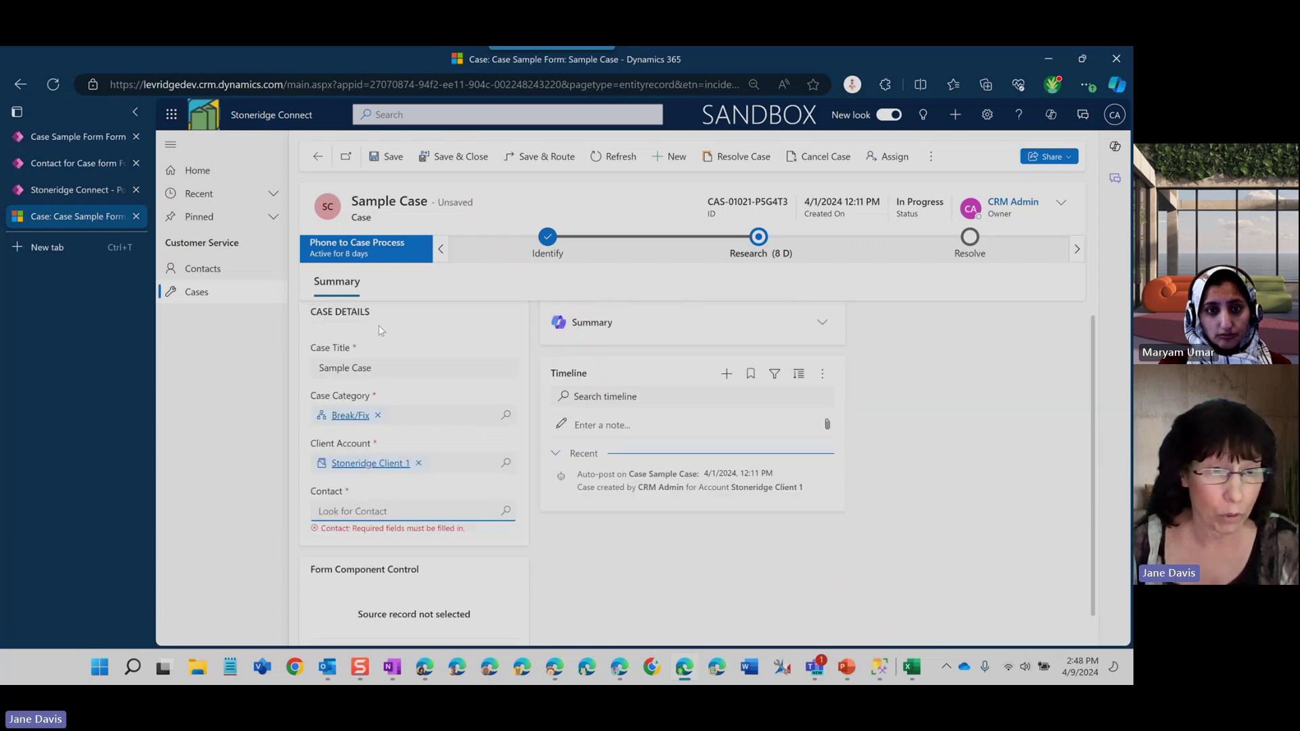
left_click(655, 561)
scroll(648, 595, "down", 1)
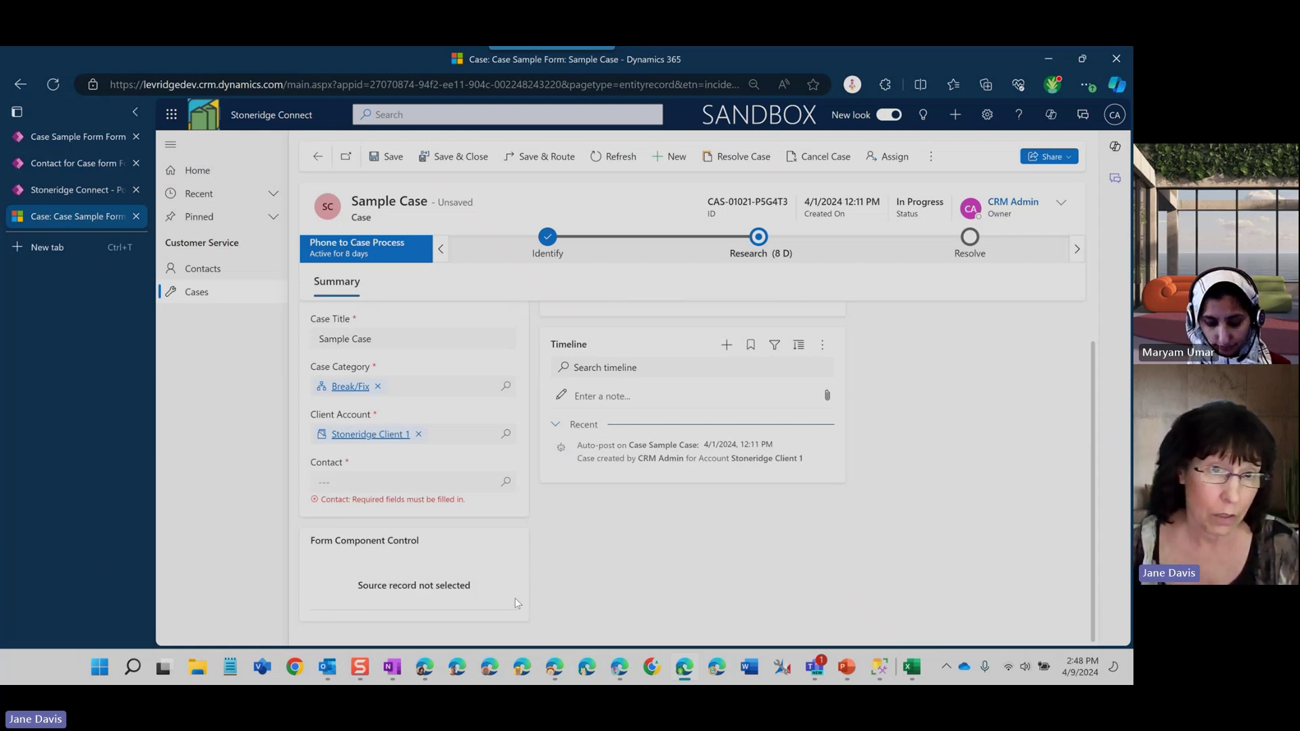
Select a different existing contact, the fourth one suggested, in the case's Contact lookup and view the related contact details.
left_click(508, 483)
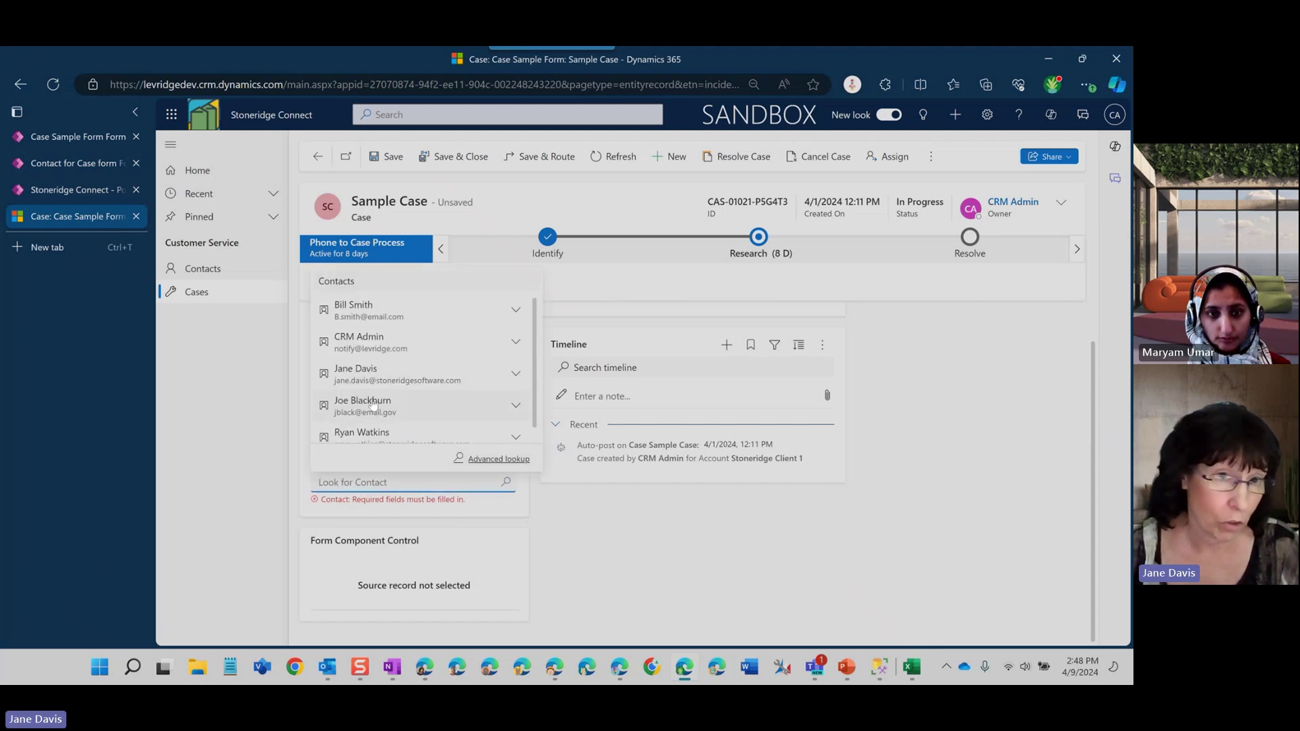
left_click(372, 404)
scroll(608, 581, "down", 2)
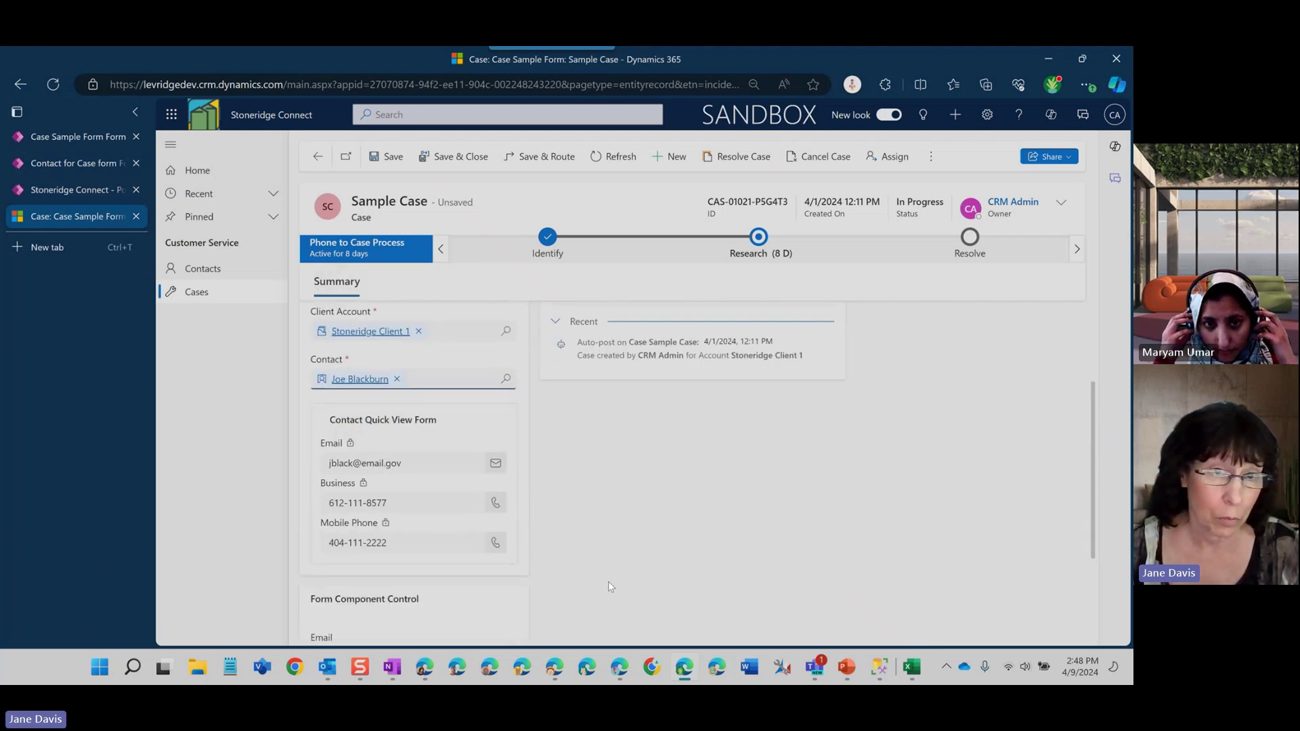